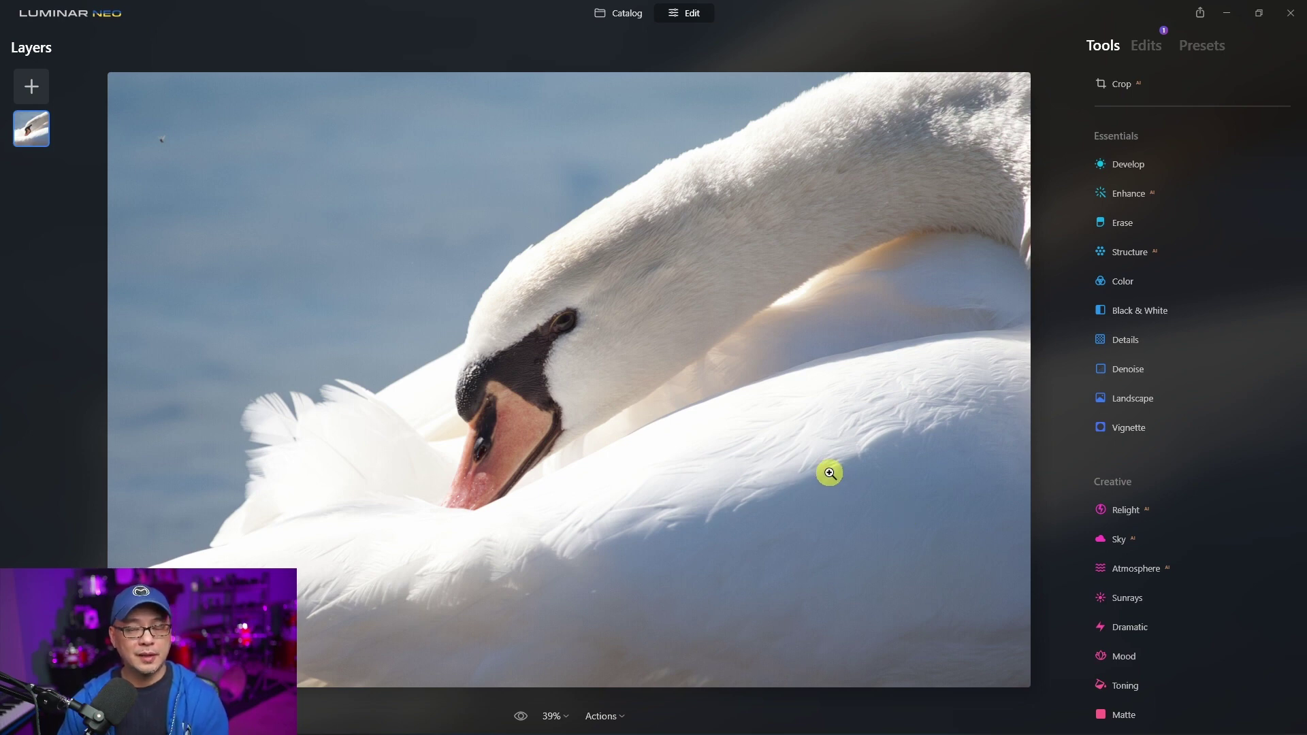
# - Set the first swan photo's Develop Highlights to -4, then go back to the Single Image Edits catalog
pyautogui.scroll(3, 810, 478)
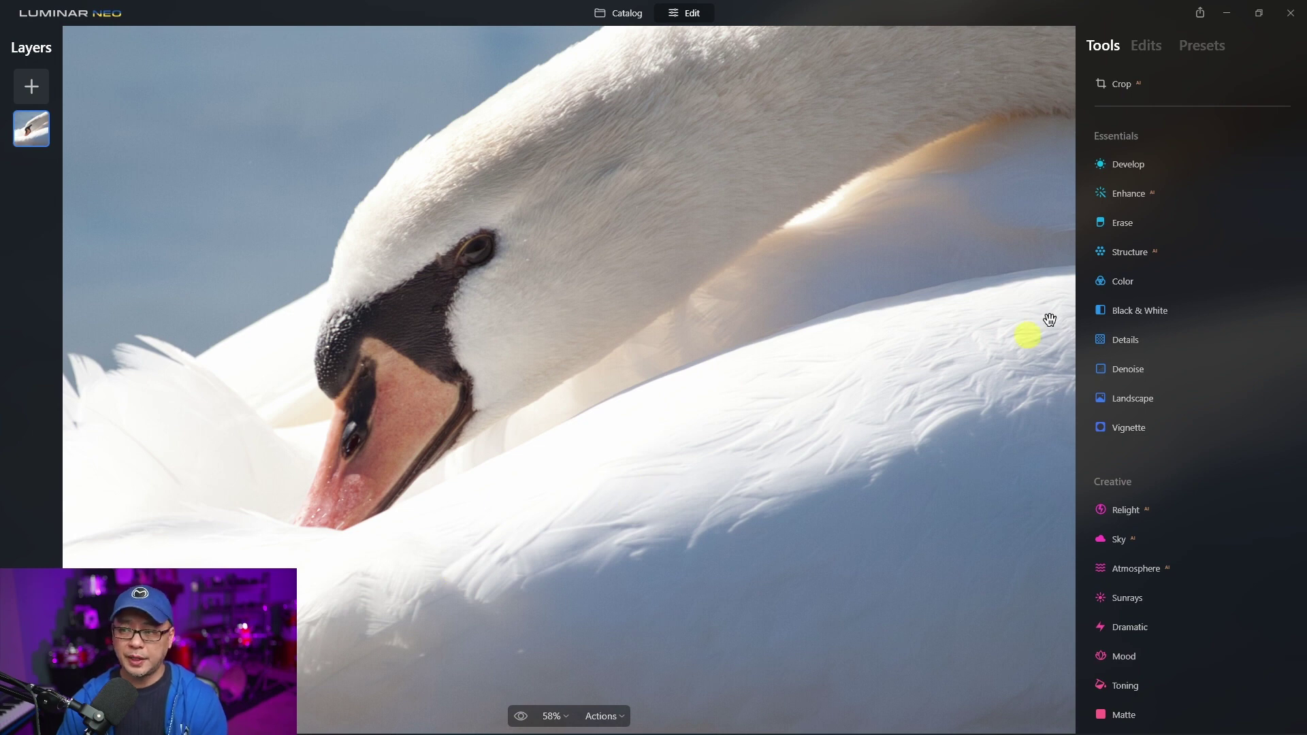
pyautogui.click(1141, 165)
pyautogui.moveTo(1195, 281); pyautogui.dragTo(1096, 277)
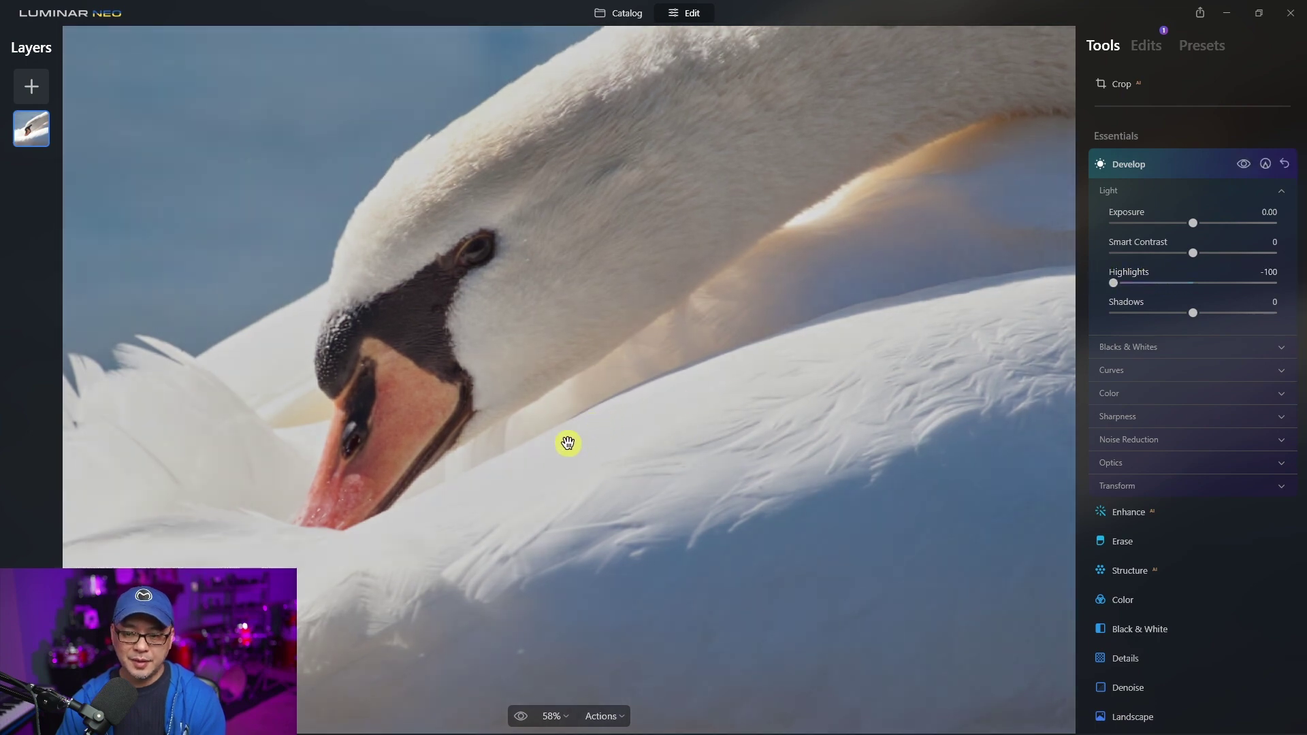
pyautogui.scroll(1, 545, 467)
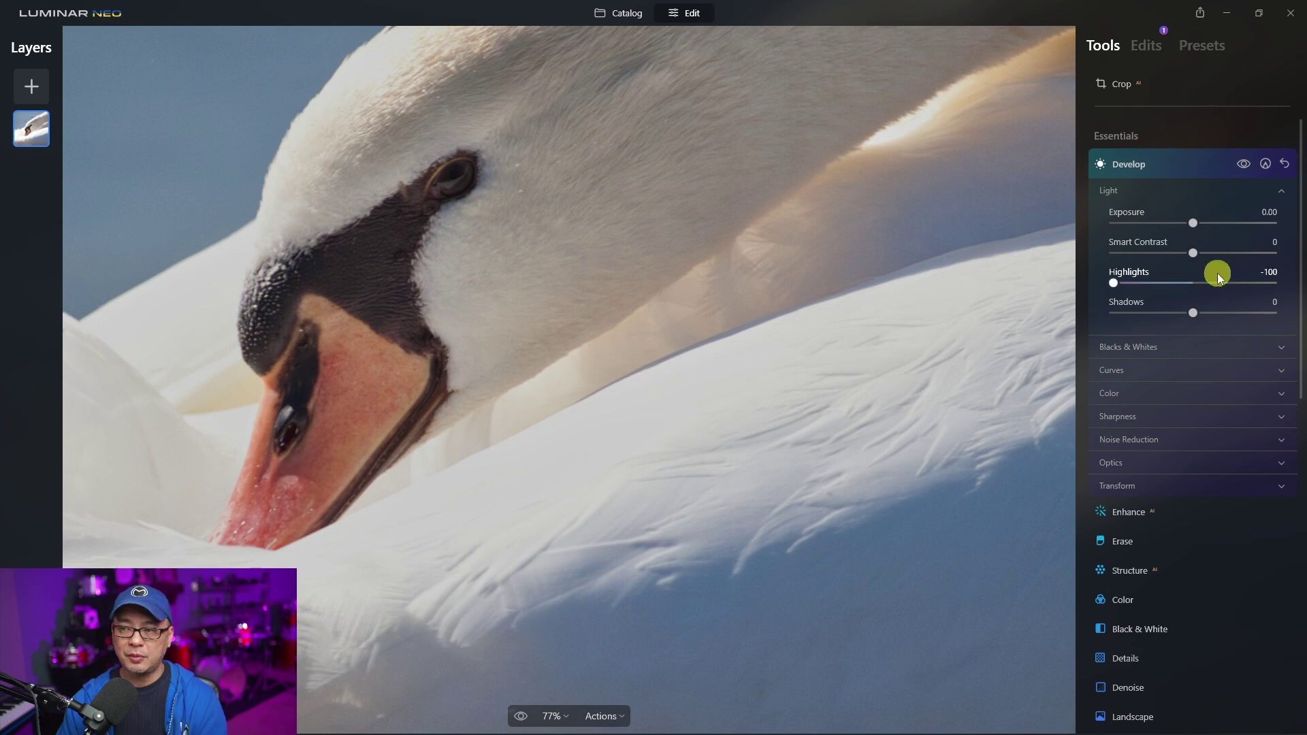
pyautogui.moveTo(1167, 279); pyautogui.dragTo(1189, 280)
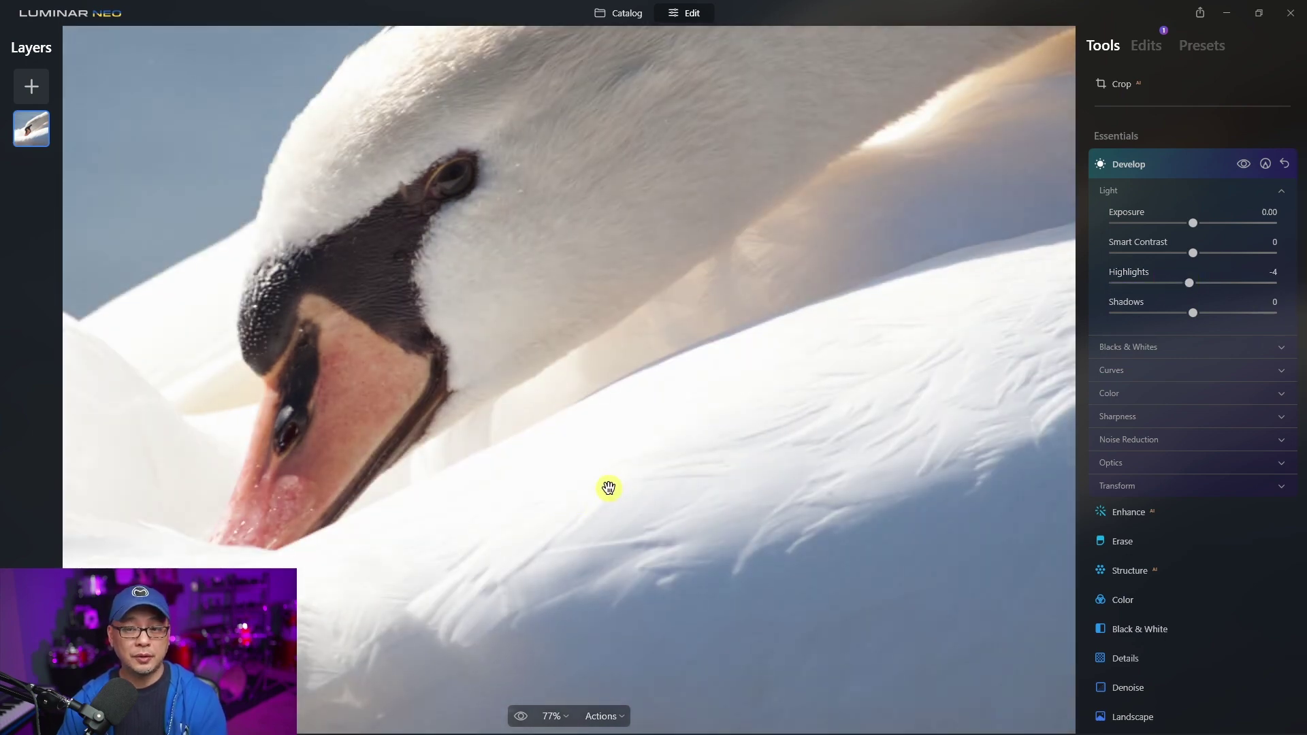
pyautogui.scroll(-2, 609, 490)
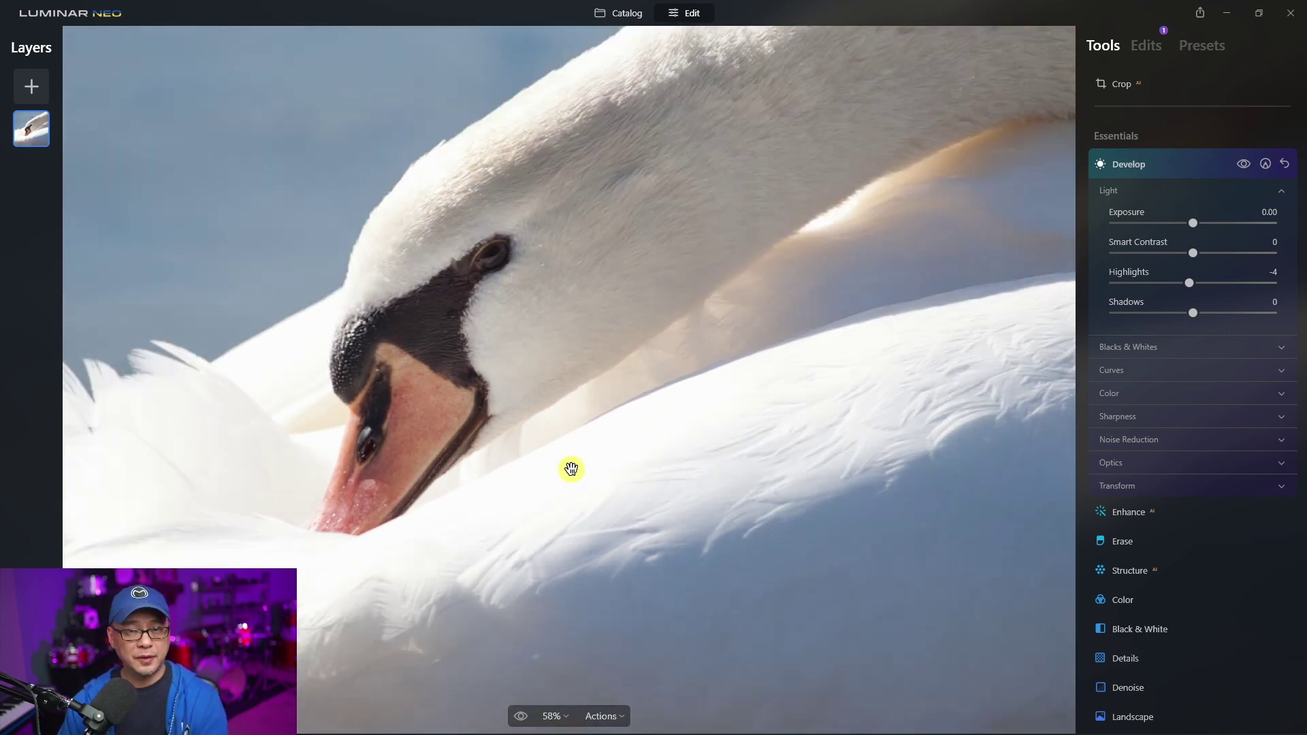
pyautogui.click(621, 13)
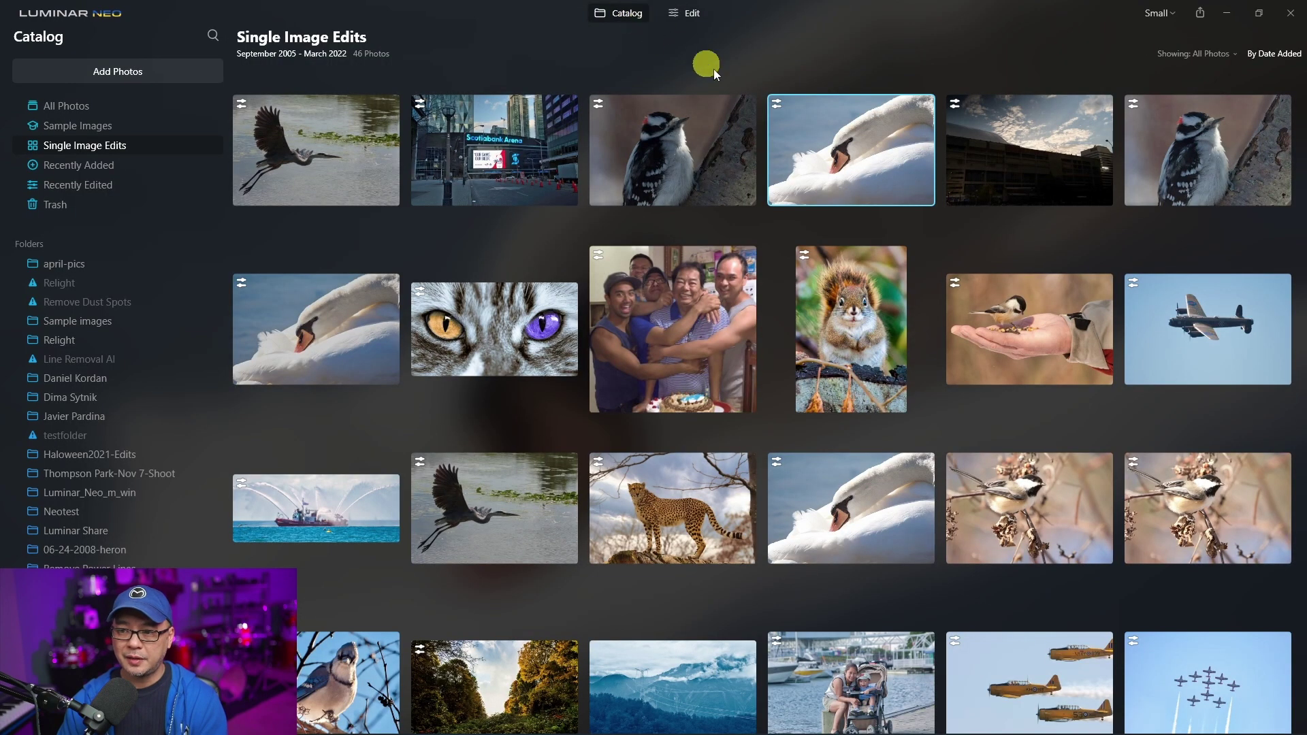
# - Open the lower swan thumbnail in Edit and zoom in to frame the swan's head
pyautogui.click(842, 501)
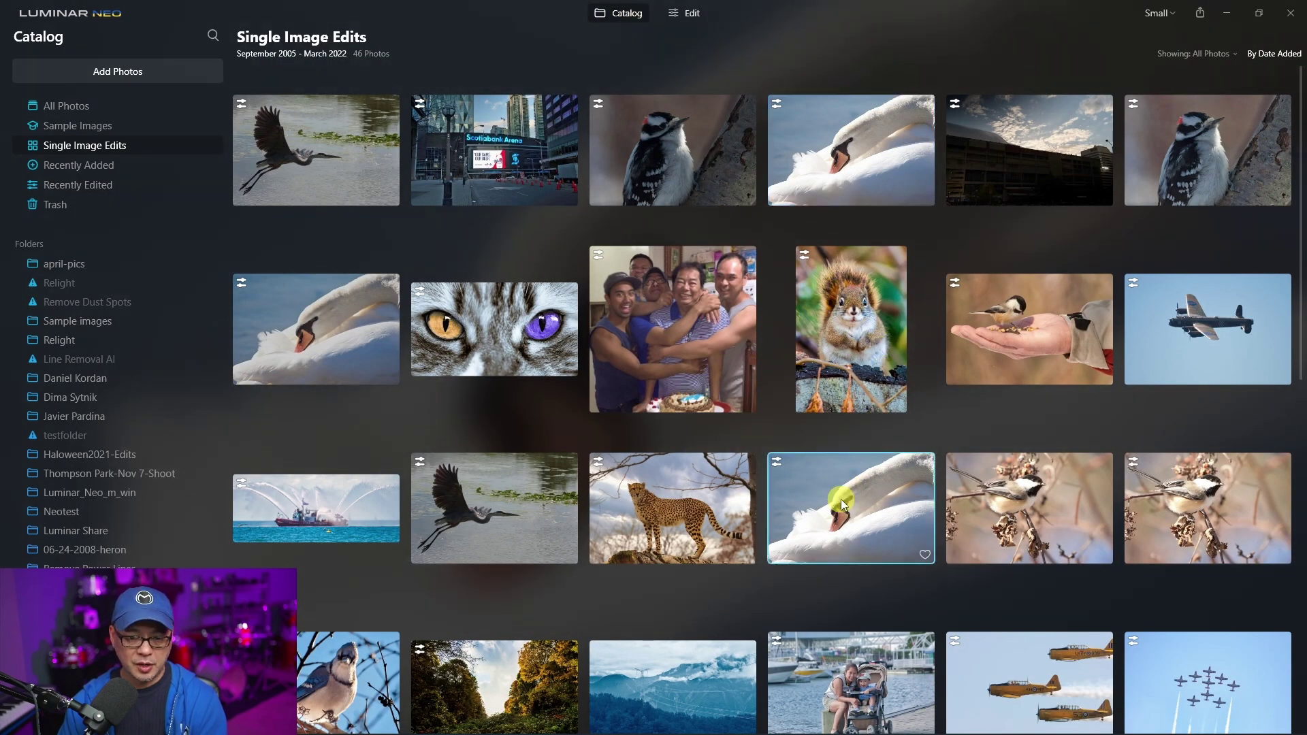
pyautogui.click(684, 13)
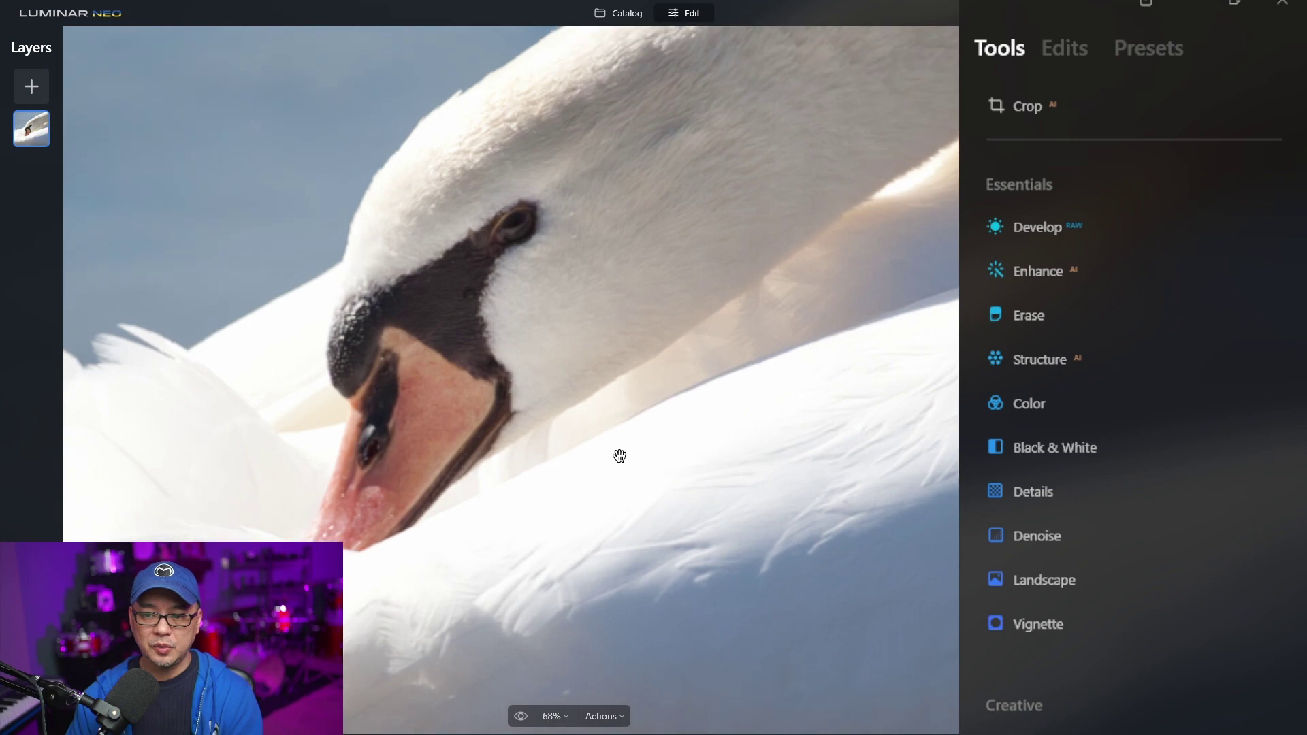
pyautogui.scroll(1, 620, 456)
pyautogui.moveTo(613, 501); pyautogui.dragTo(534, 370)
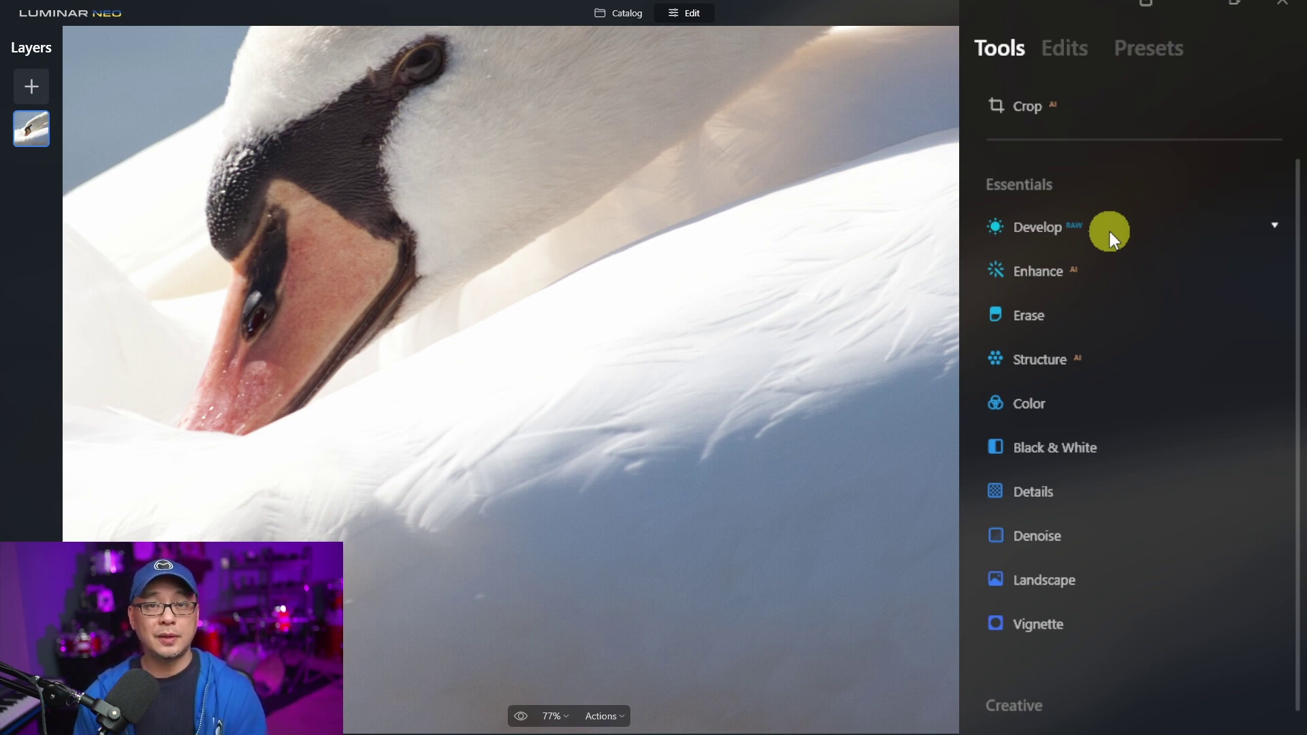
# - Drop Develop (RAW) Highlights to -100 on the close-up swan and compare with the edits off and on
pyautogui.click(1045, 230)
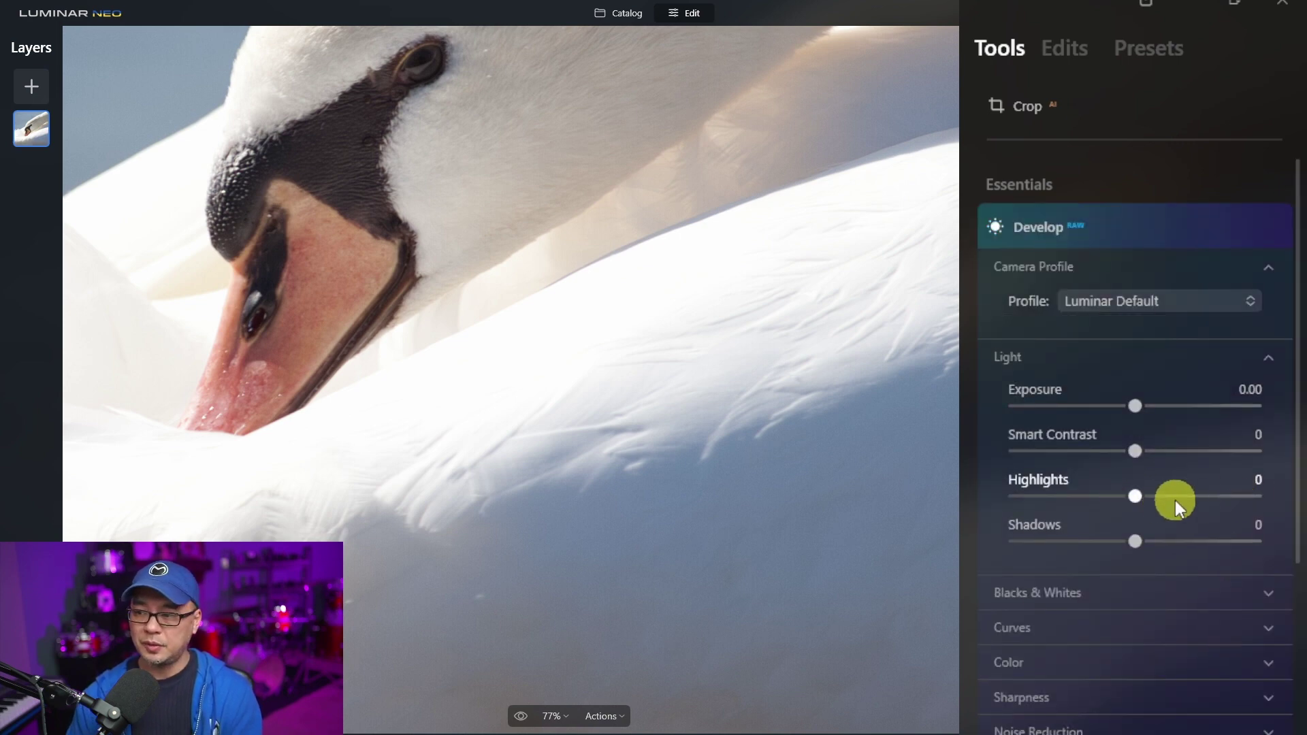
pyautogui.moveTo(1134, 497); pyautogui.dragTo(986, 509)
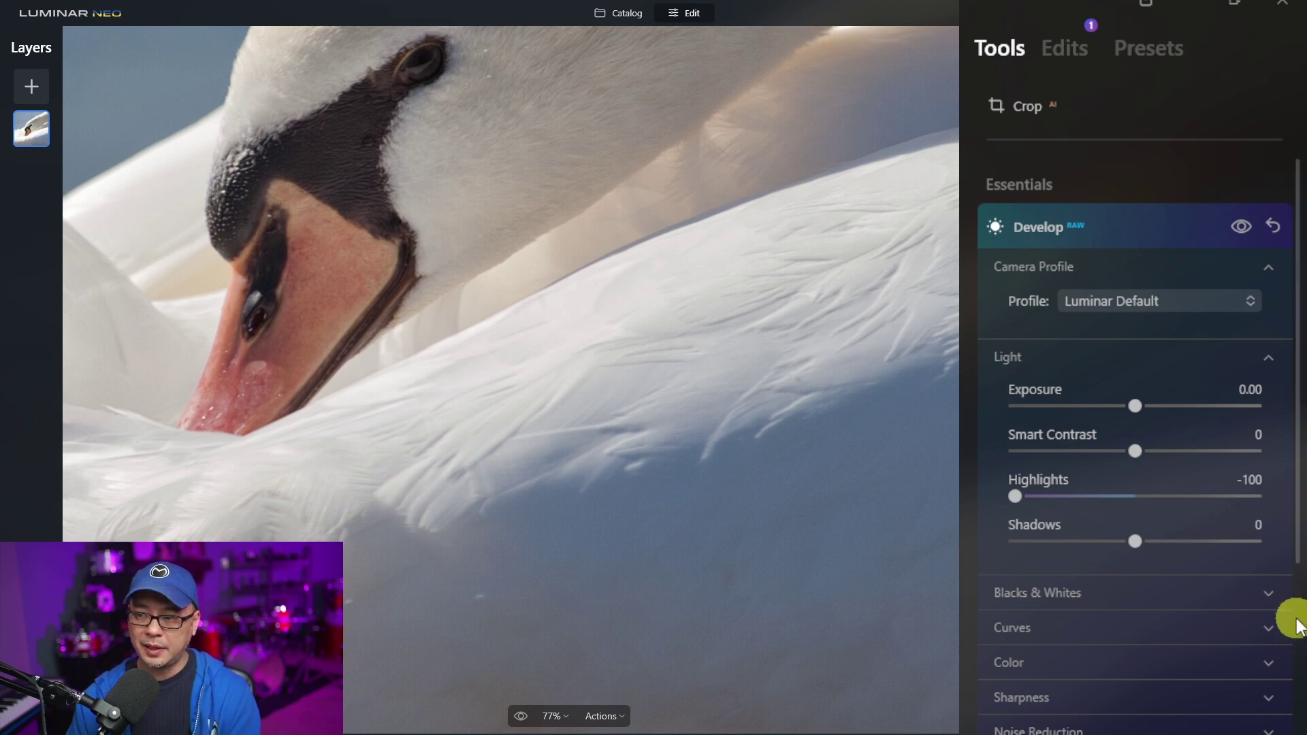
pyautogui.click(1239, 230)
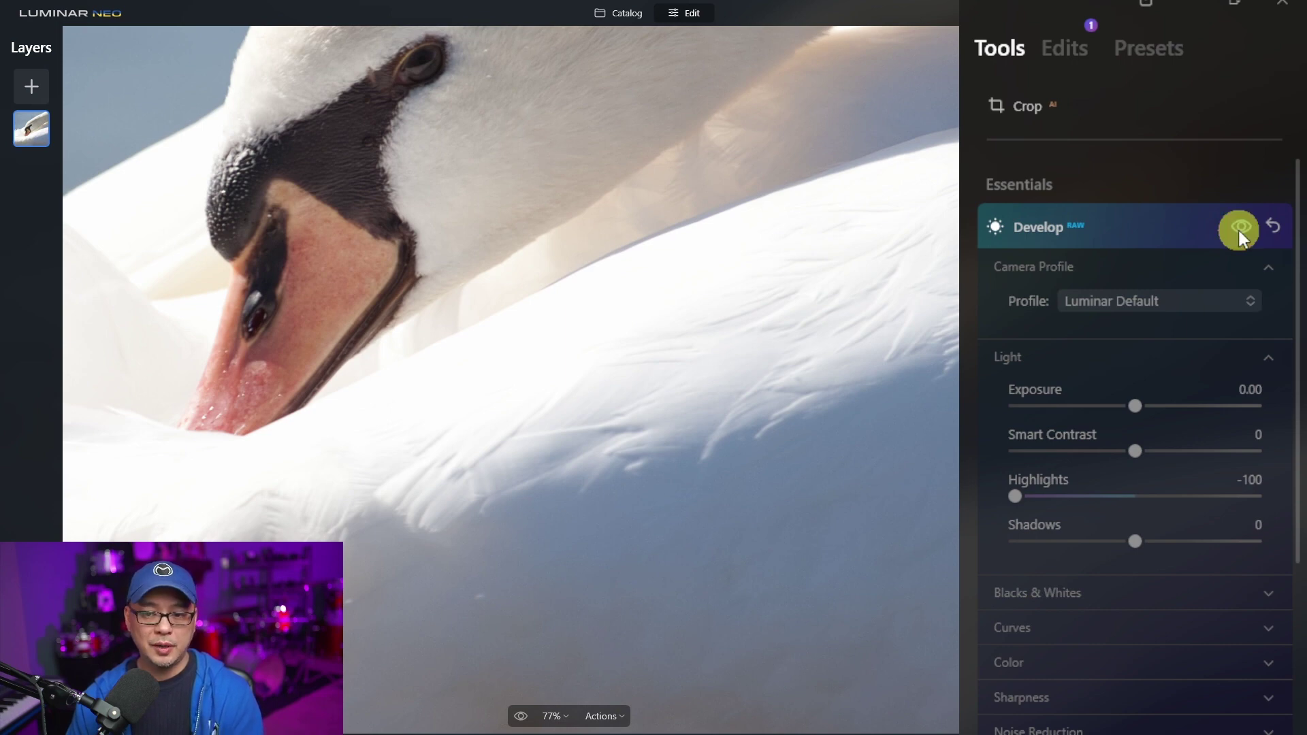
pyautogui.click(1239, 230)
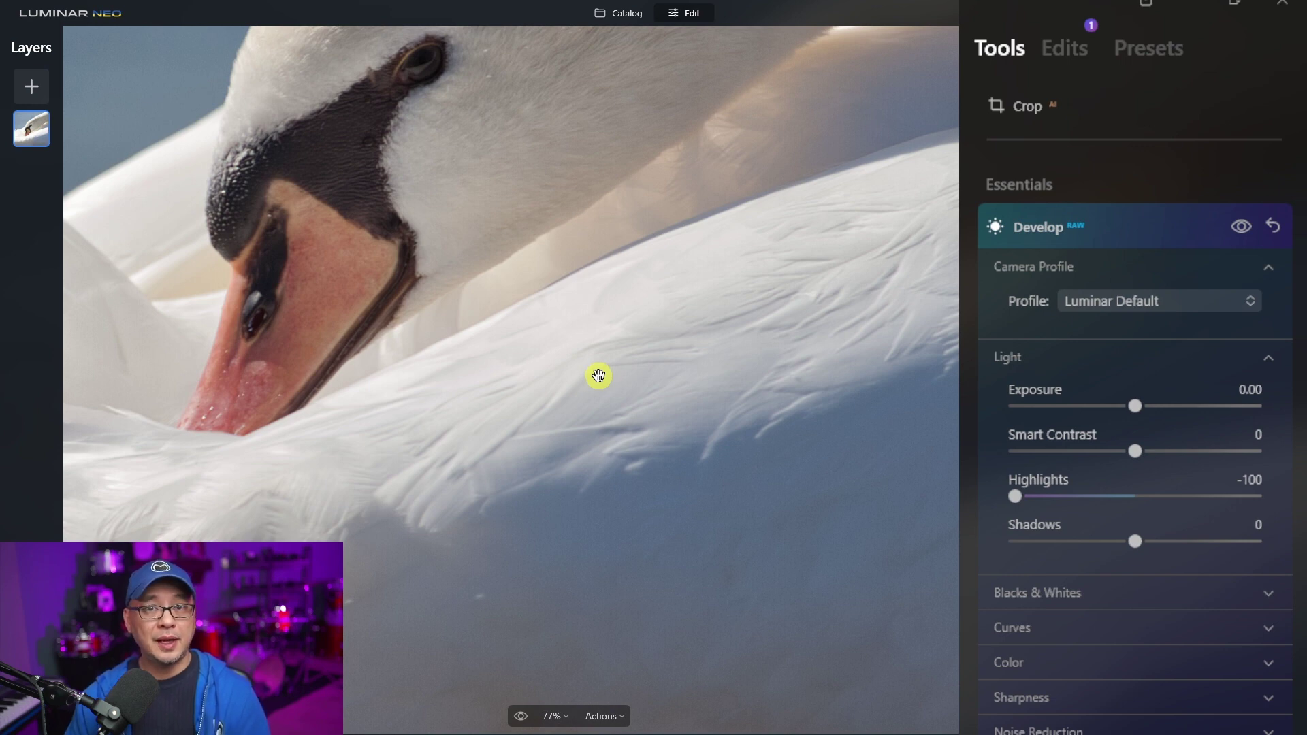
pyautogui.scroll(-2, 599, 375)
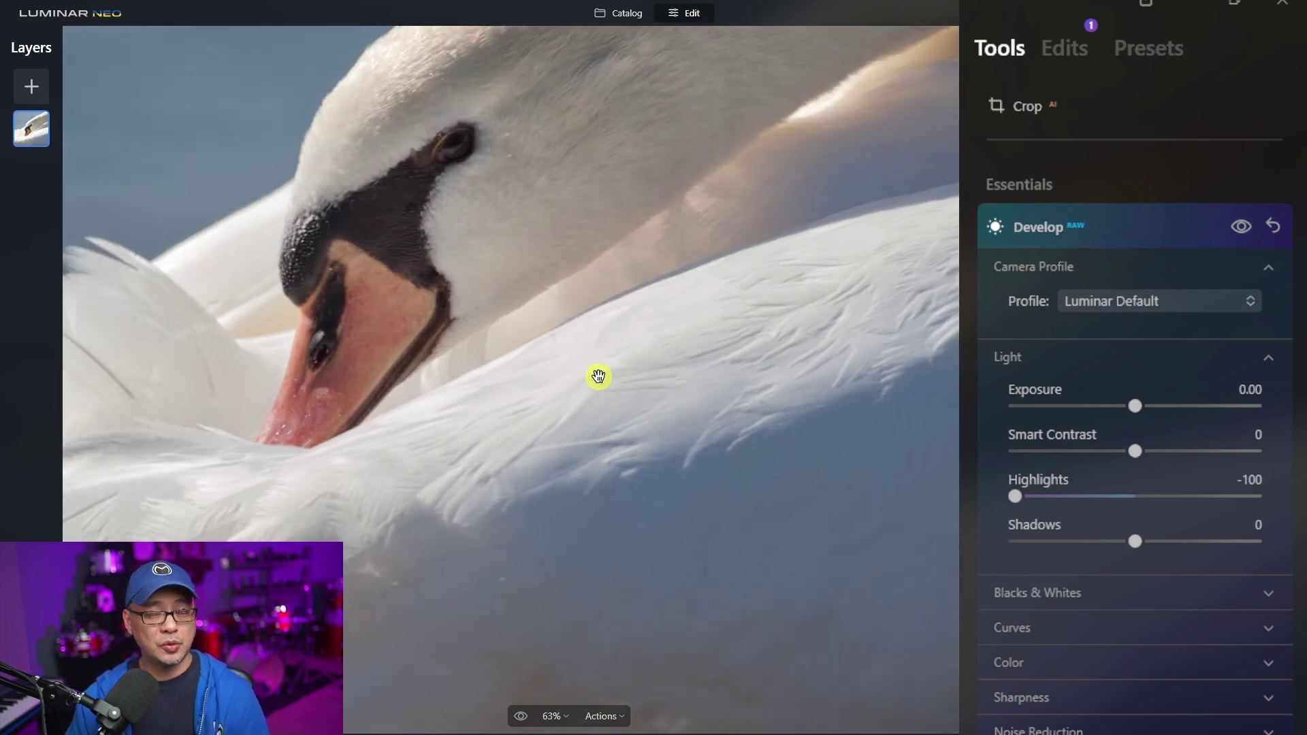
pyautogui.scroll(-1, 599, 376)
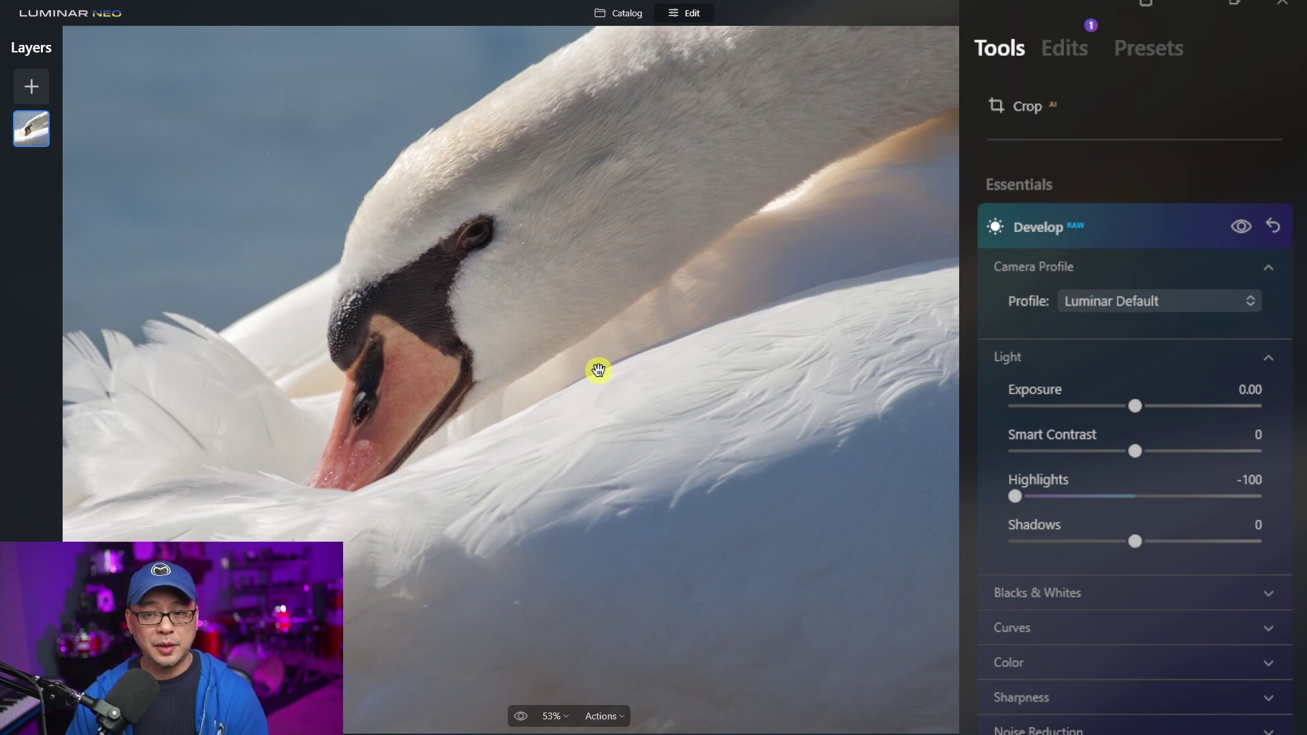
pyautogui.scroll(-1, 598, 373)
pyautogui.scroll(-1, 599, 373)
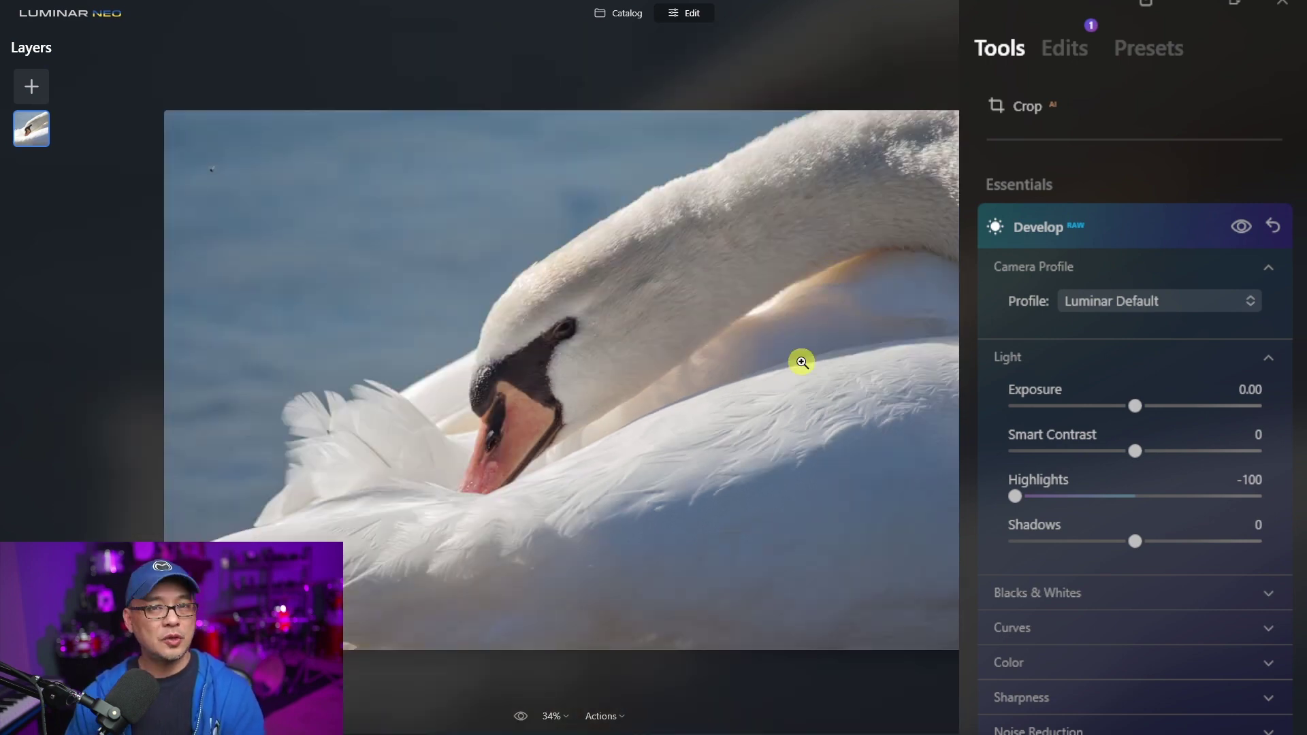
# - Boost Enhance Accent to 57, compare it off and on, and raise Exposure to 0.21
pyautogui.click(1038, 227)
pyautogui.click(1039, 271)
pyautogui.moveTo(1015, 333); pyautogui.dragTo(1154, 336)
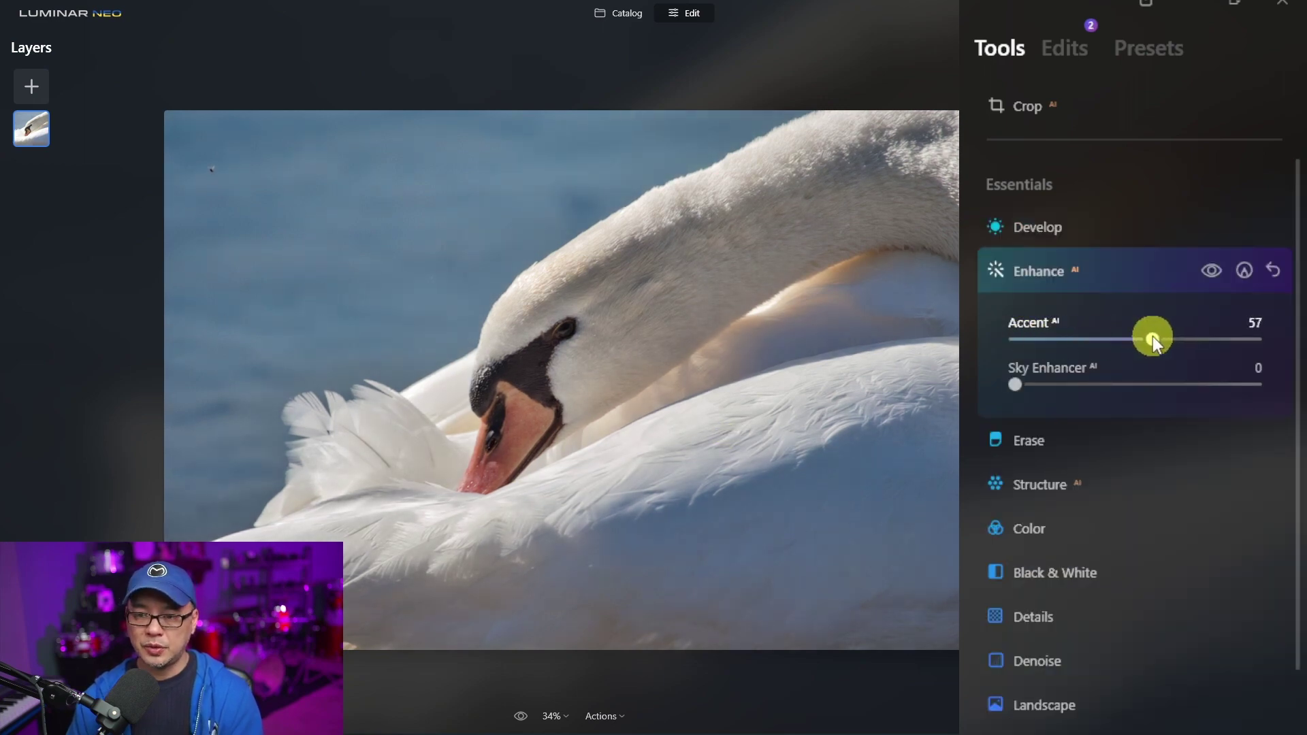
pyautogui.click(1212, 271)
pyautogui.click(1212, 271)
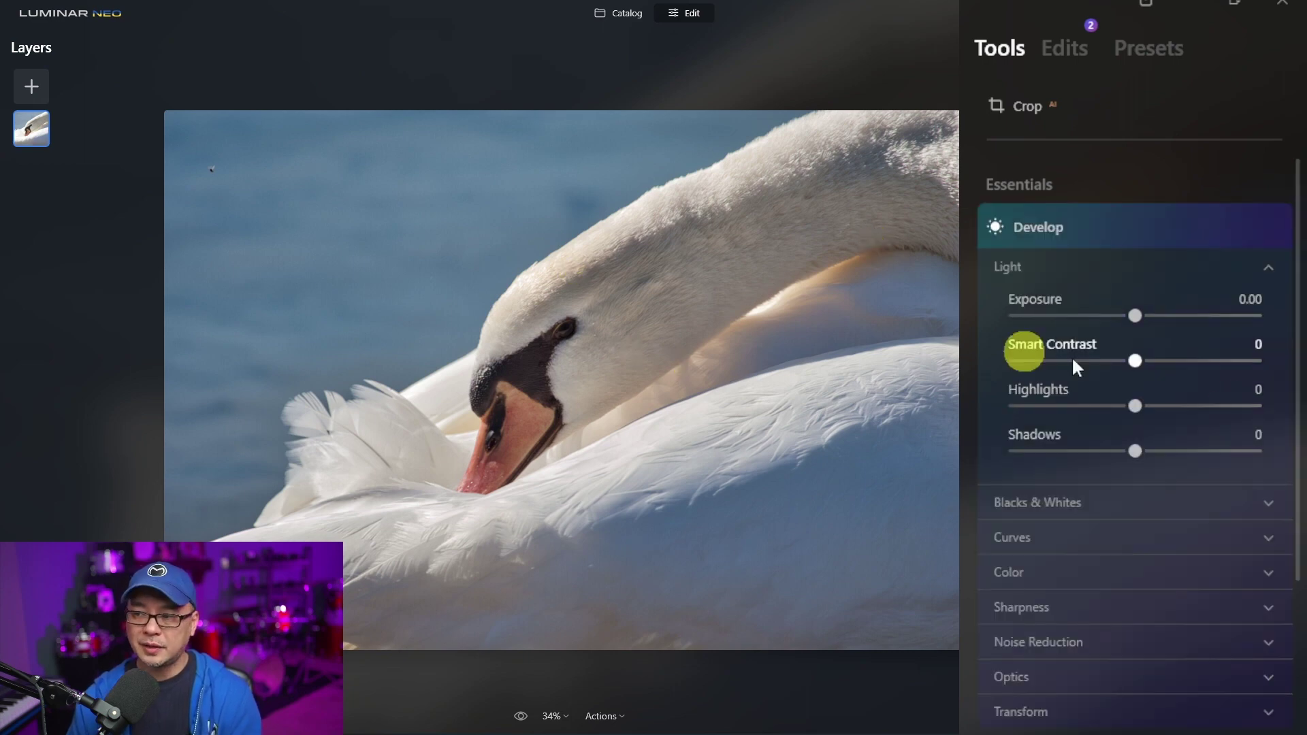
pyautogui.moveTo(1130, 312)
pyautogui.mouseDown()
pyautogui.moveTo(1175, 325)
pyautogui.moveTo(1137, 327)
pyautogui.mouseUp()
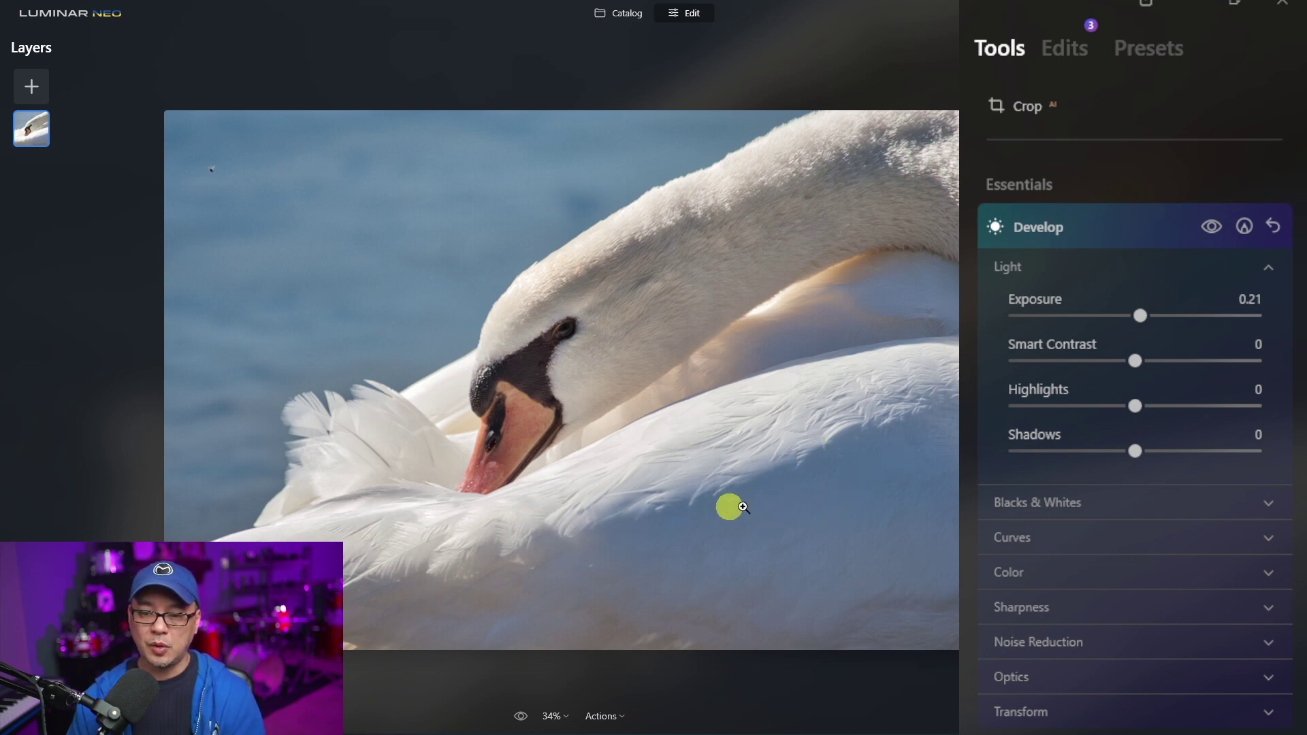
# - Set the Color tool's Remove Color Cast to 49, toggling the tool to compare before and after
pyautogui.scroll(-4, 1007, 463)
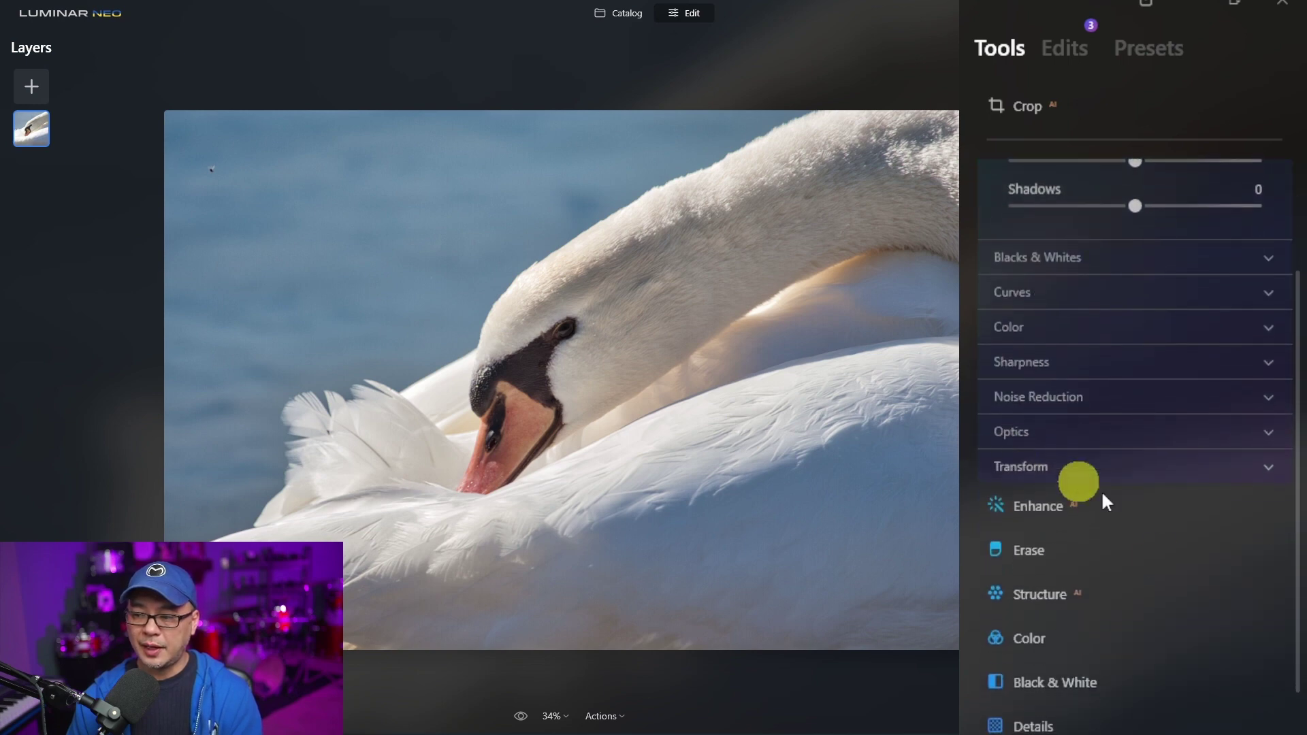
pyautogui.click(1106, 650)
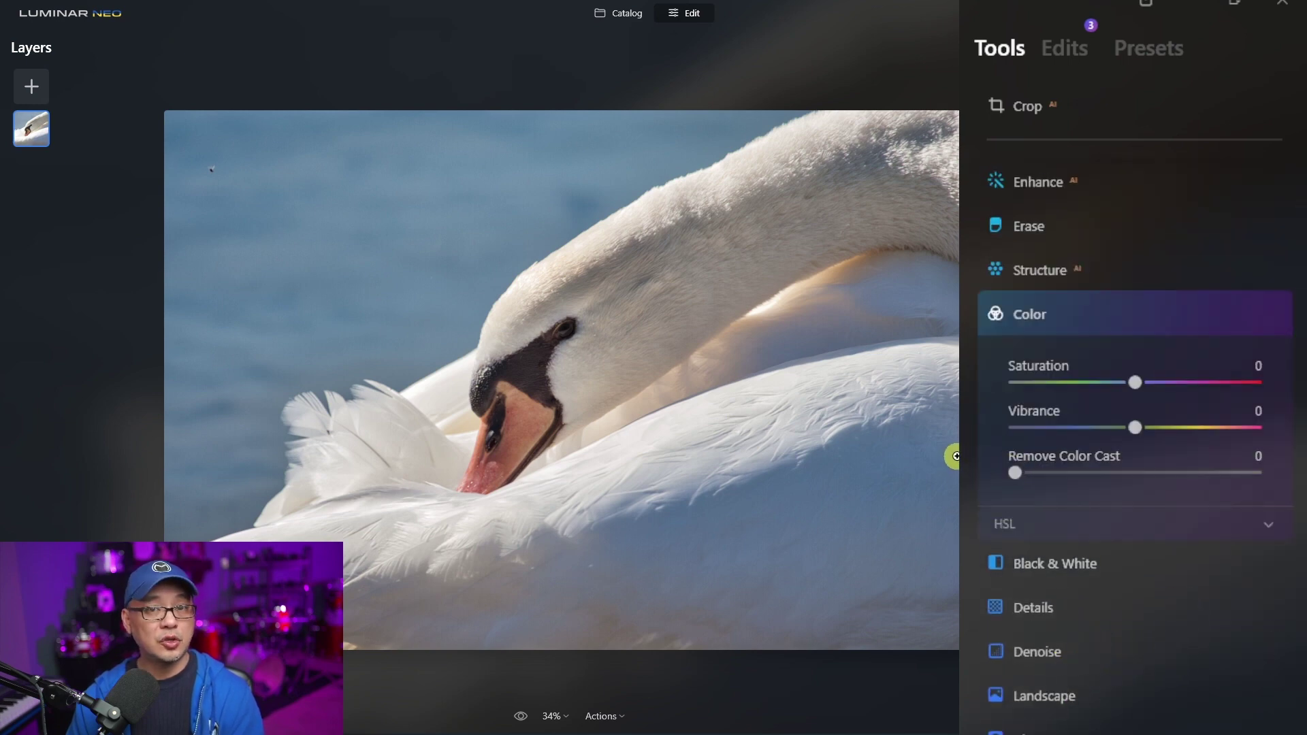
pyautogui.moveTo(1015, 472); pyautogui.dragTo(1134, 484)
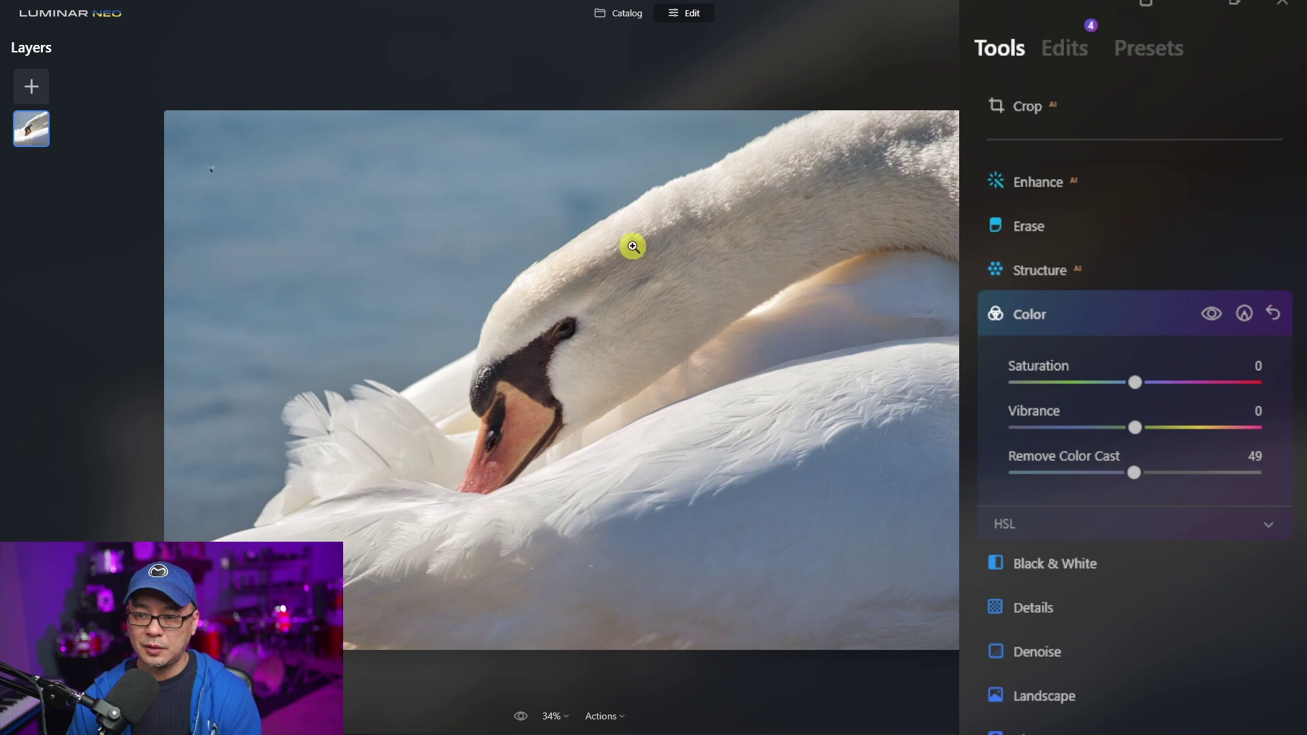
pyautogui.click(1211, 315)
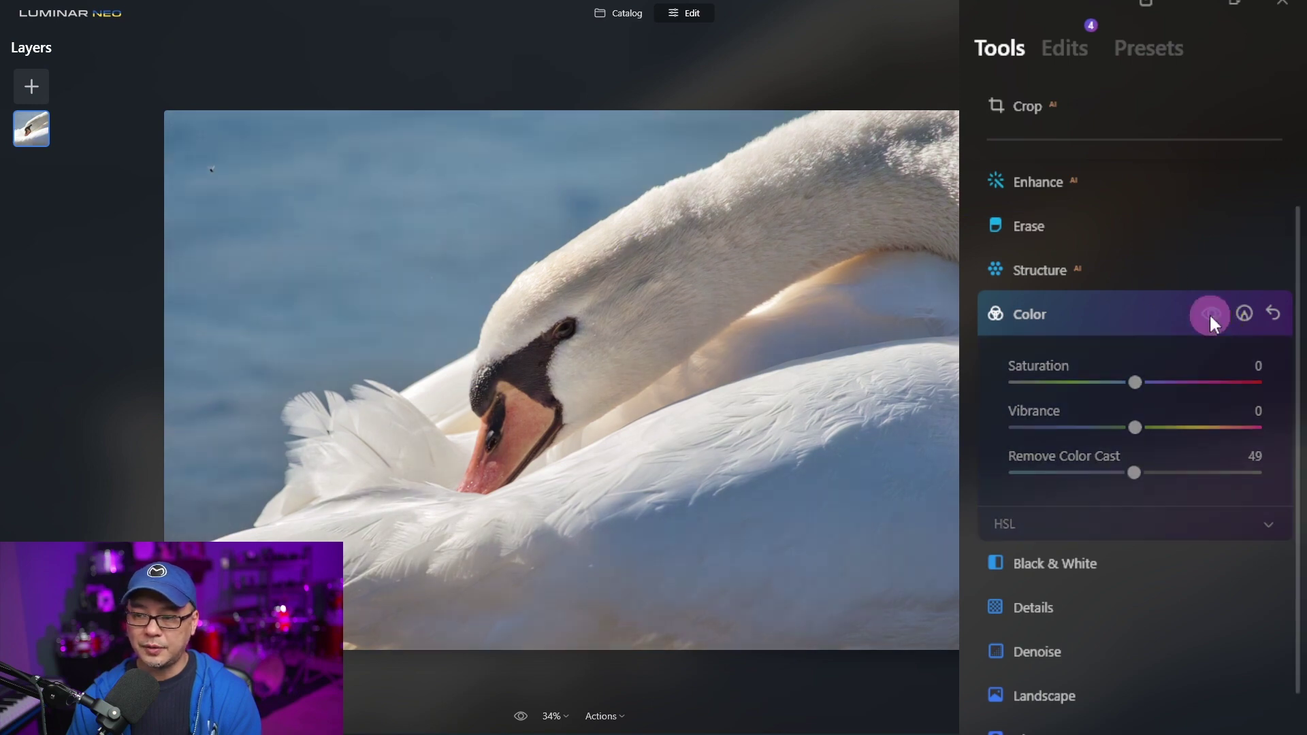
pyautogui.click(1211, 315)
pyautogui.click(1210, 314)
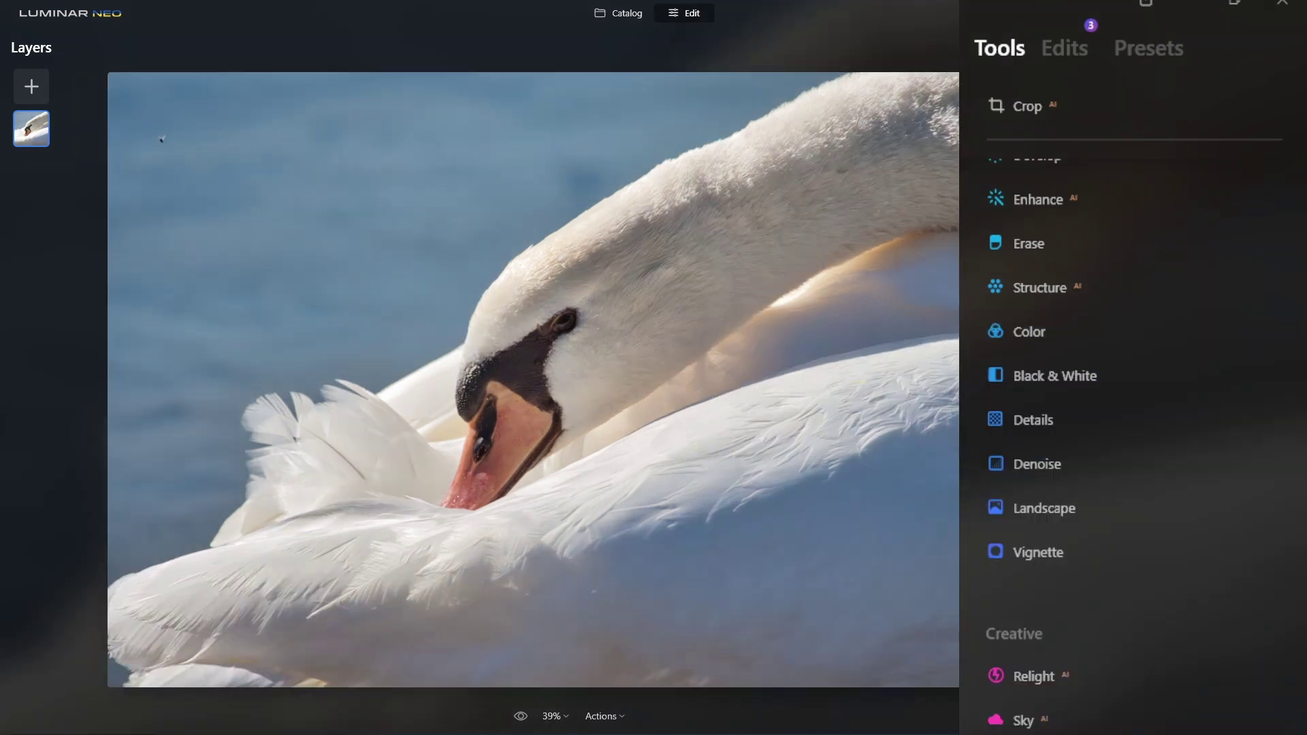
pyautogui.click(1040, 329)
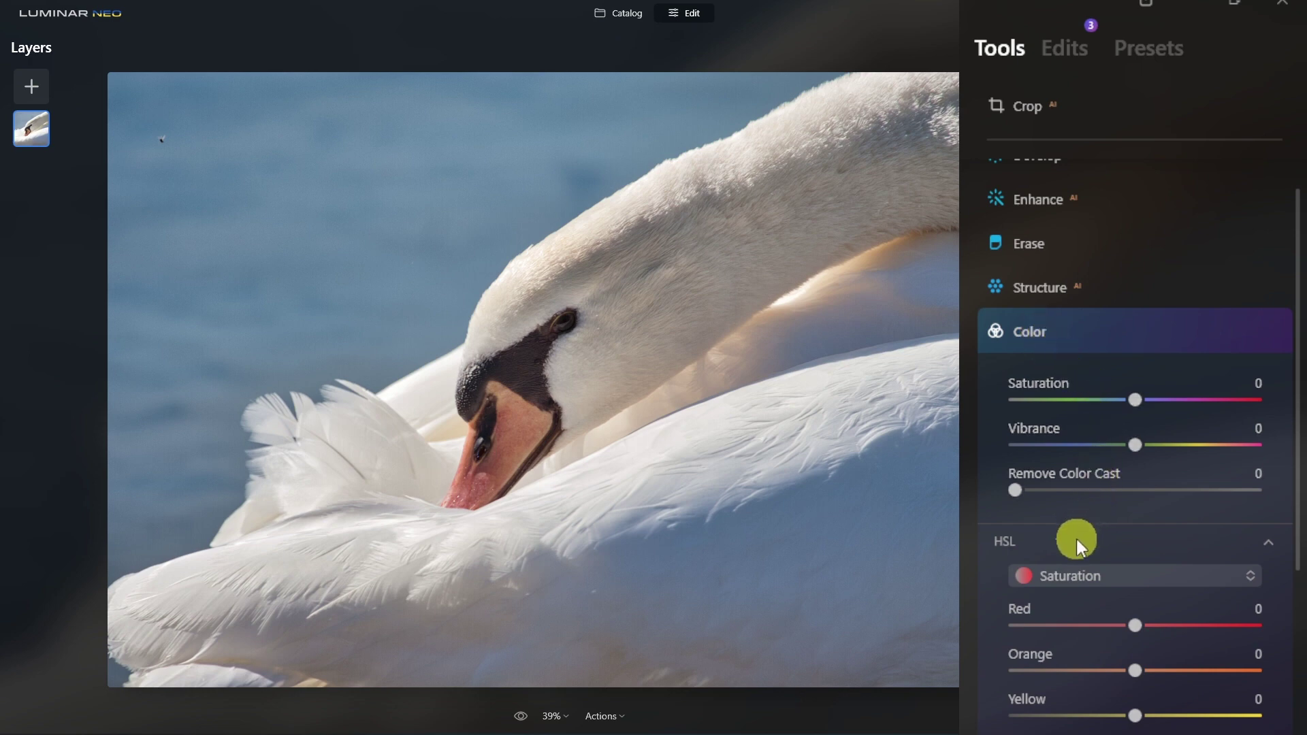
pyautogui.scroll(-6, 1079, 561)
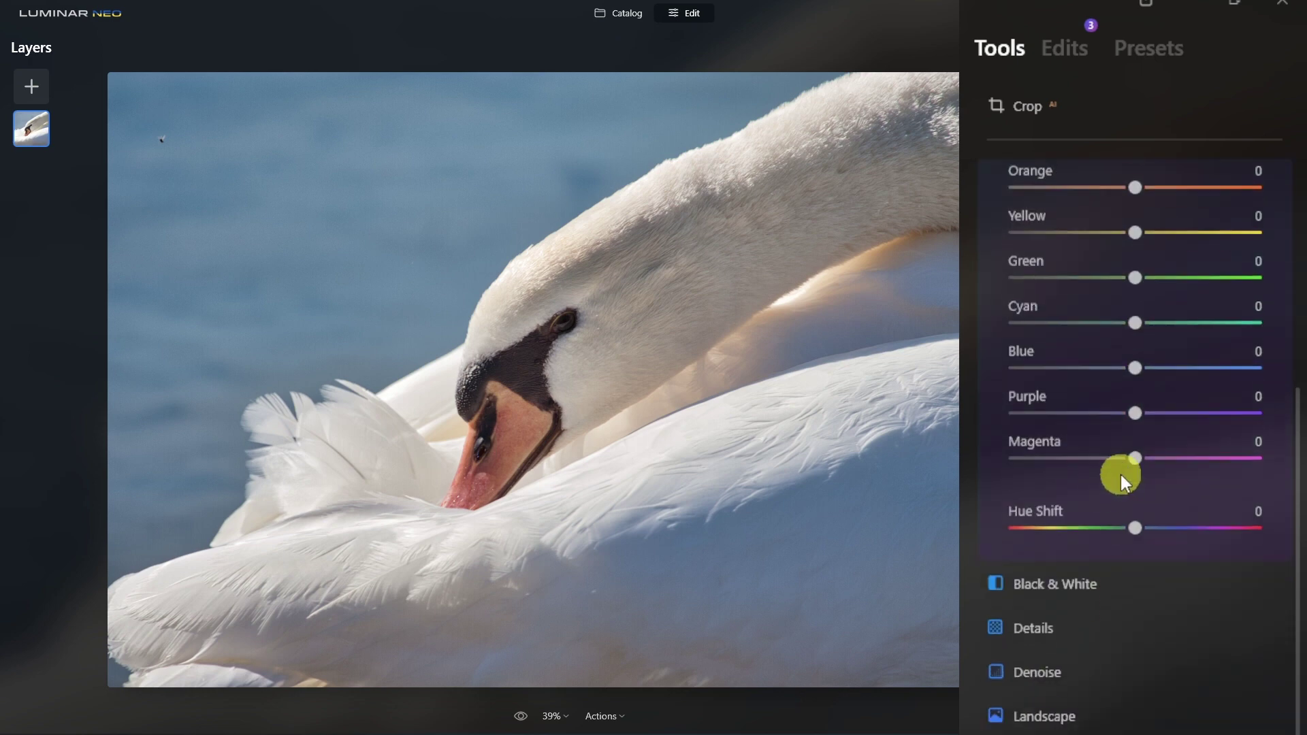
pyautogui.scroll(3, 1121, 468)
pyautogui.moveTo(1133, 482); pyautogui.dragTo(1012, 480)
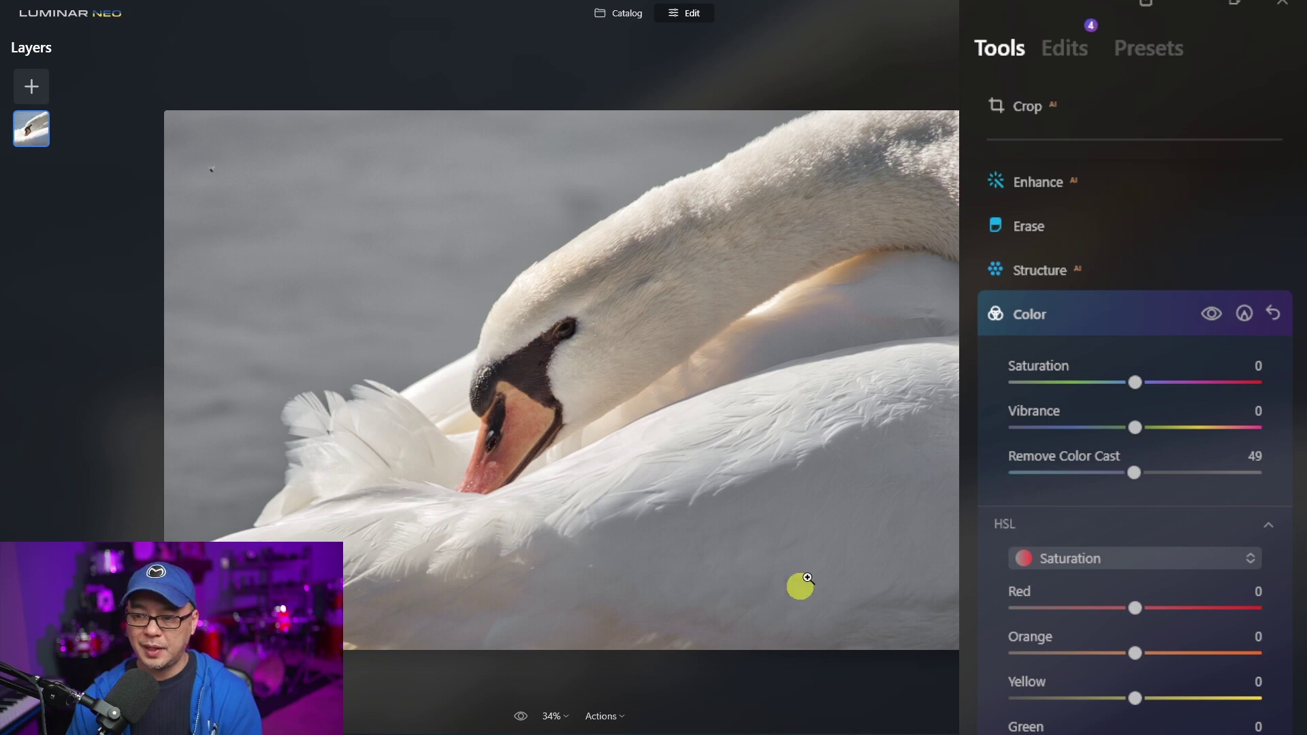
# - Add a Paint Mask to the Color tool and brush over the swan at size 124
pyautogui.click(1244, 315)
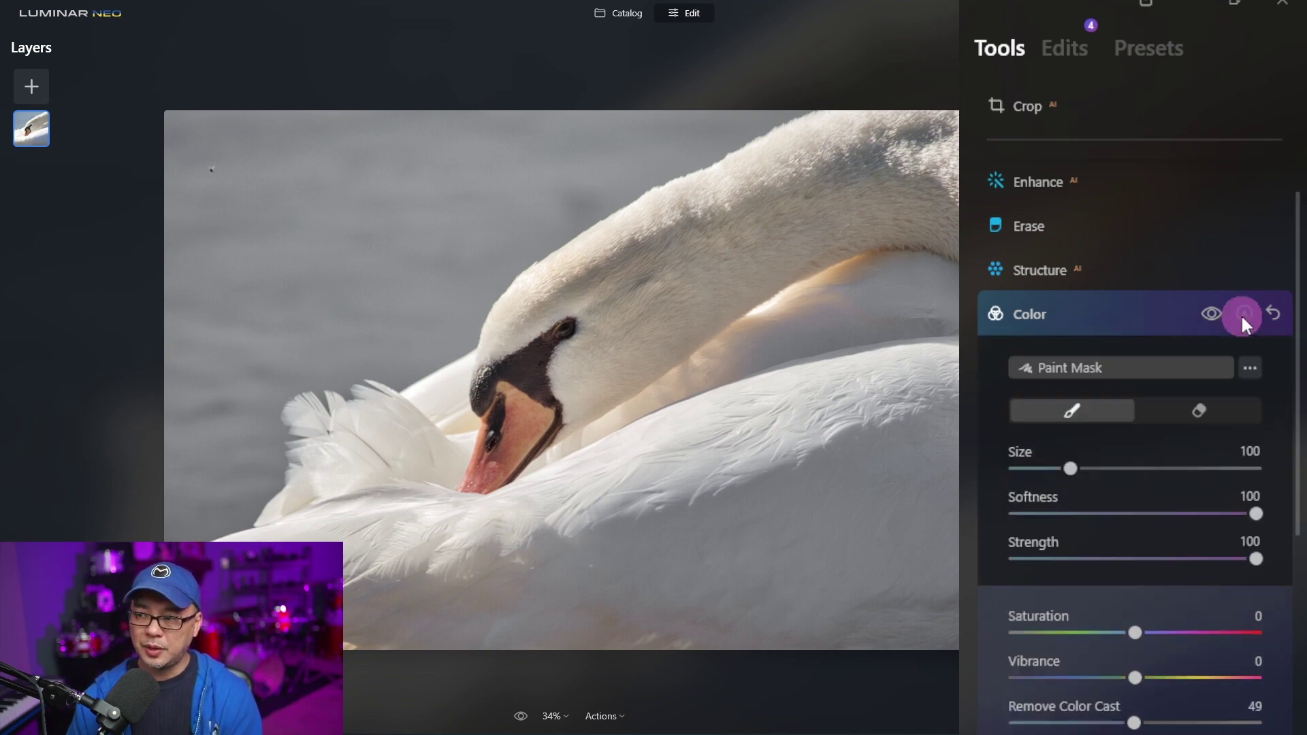
pyautogui.moveTo(885, 434); pyautogui.dragTo(883, 460)
pyautogui.press(']')
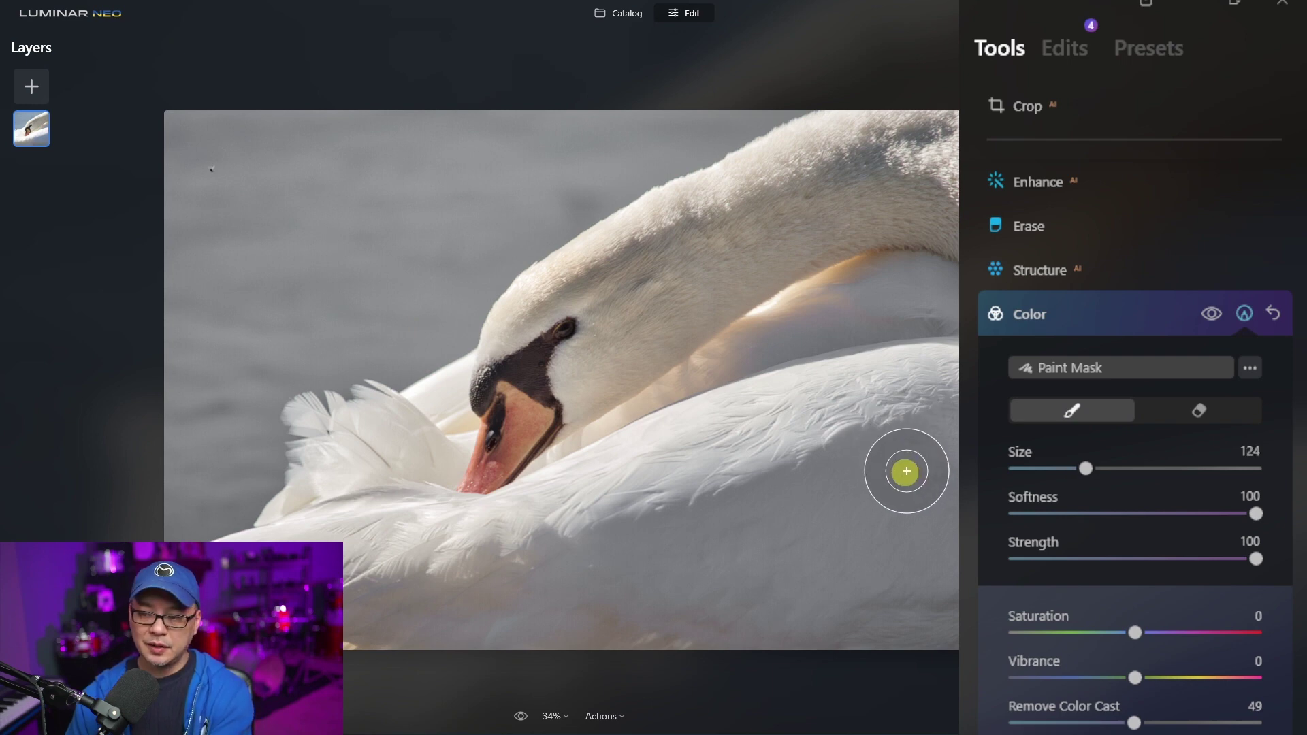
pyautogui.moveTo(949, 433)
pyautogui.mouseDown()
pyautogui.moveTo(855, 490)
pyautogui.moveTo(942, 414)
pyautogui.mouseUp()
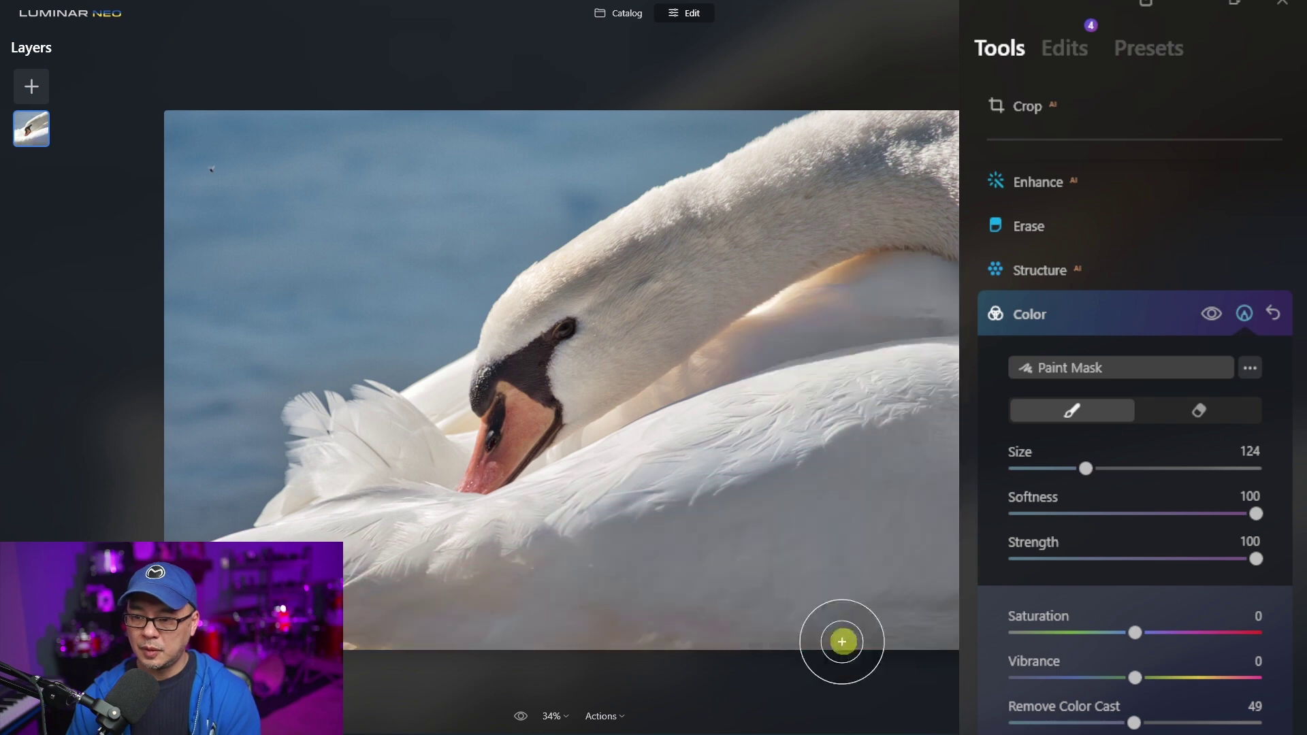
# - Compare the masked colour correction off and on, then paint the mask across the swan's body
pyautogui.click(1212, 314)
pyautogui.click(1211, 313)
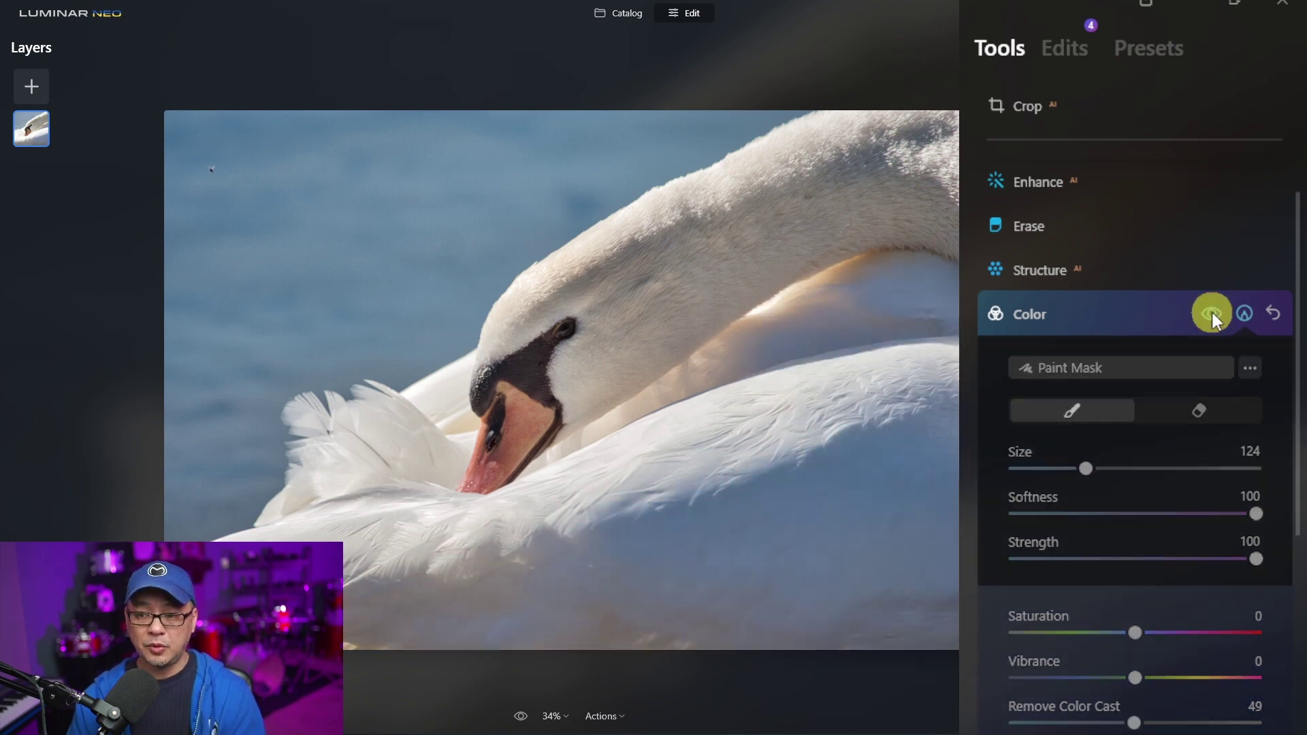
pyautogui.click(1212, 313)
pyautogui.click(1212, 314)
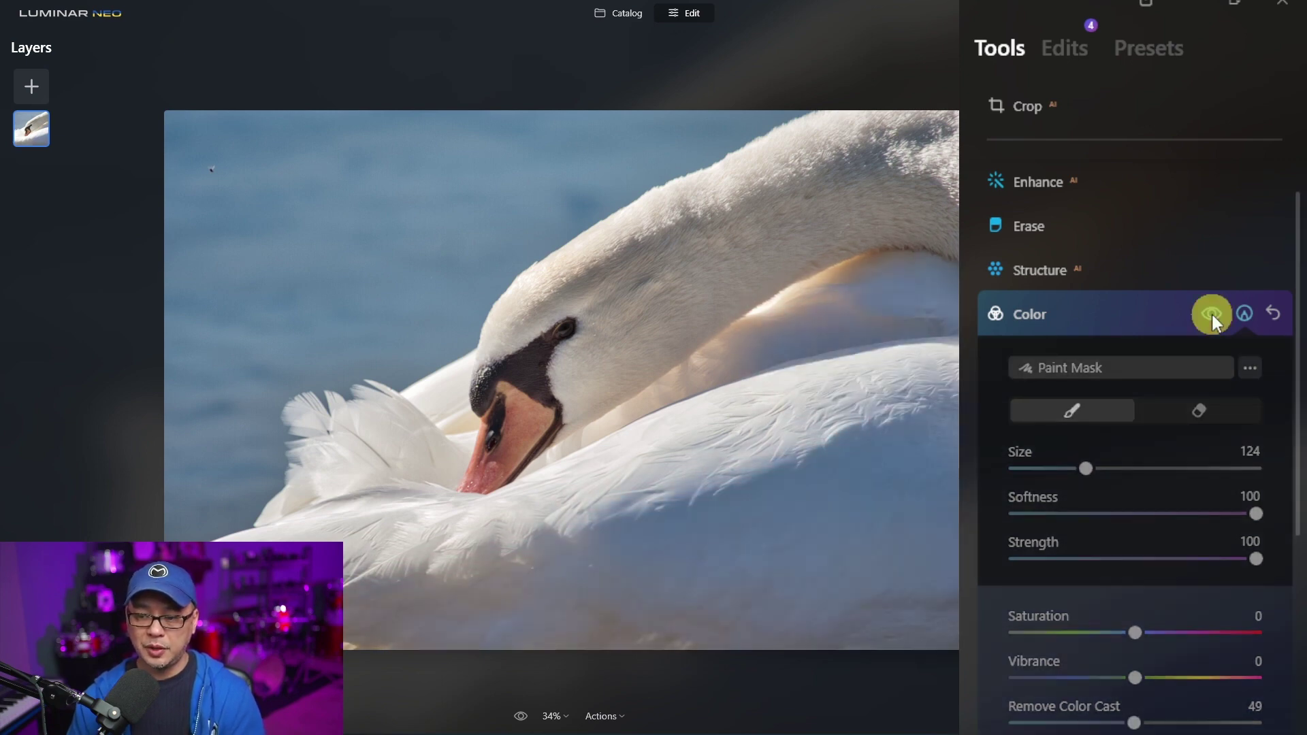
pyautogui.click(1212, 314)
pyautogui.click(1212, 315)
pyautogui.click(1212, 315)
pyautogui.moveTo(753, 491)
pyautogui.mouseDown()
pyautogui.moveTo(612, 514)
pyautogui.moveTo(858, 452)
pyautogui.moveTo(605, 467)
pyautogui.moveTo(558, 553)
pyautogui.mouseUp()
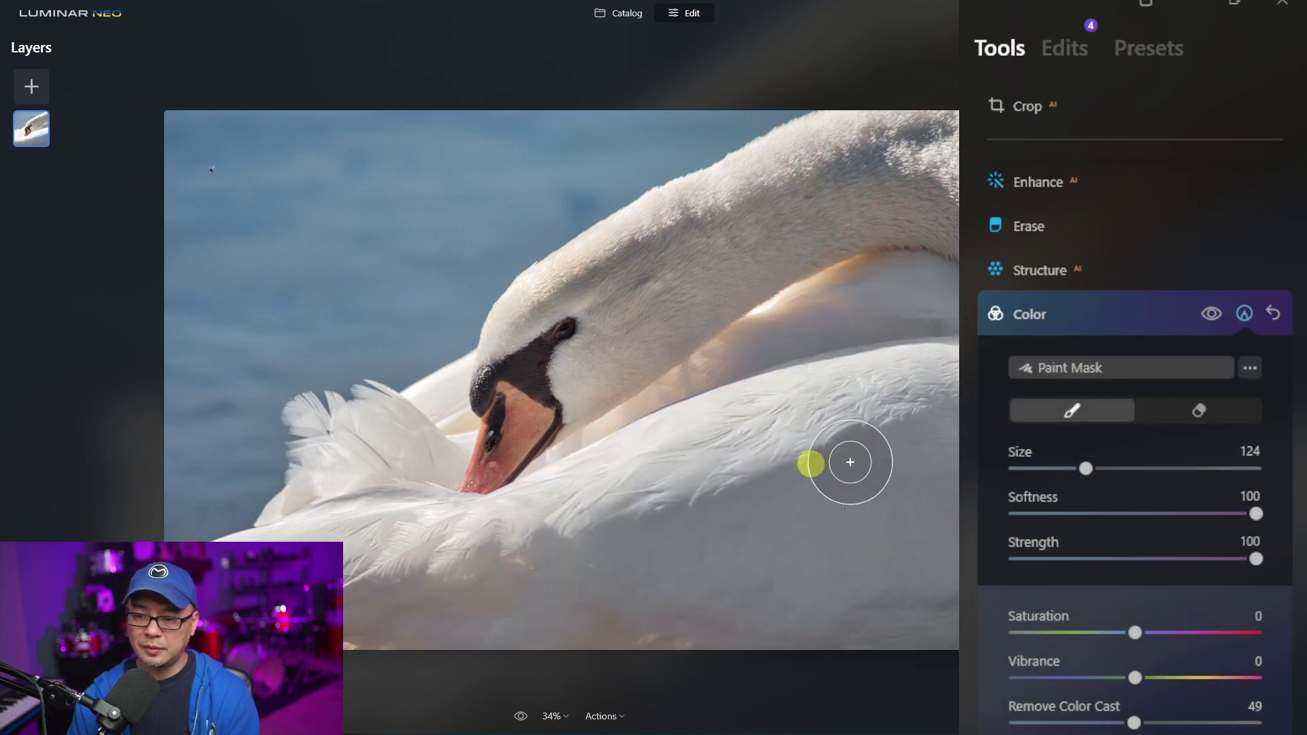
# - Hide the mask overlay and compare the edited swan photo against the original
pyautogui.press('Escape')
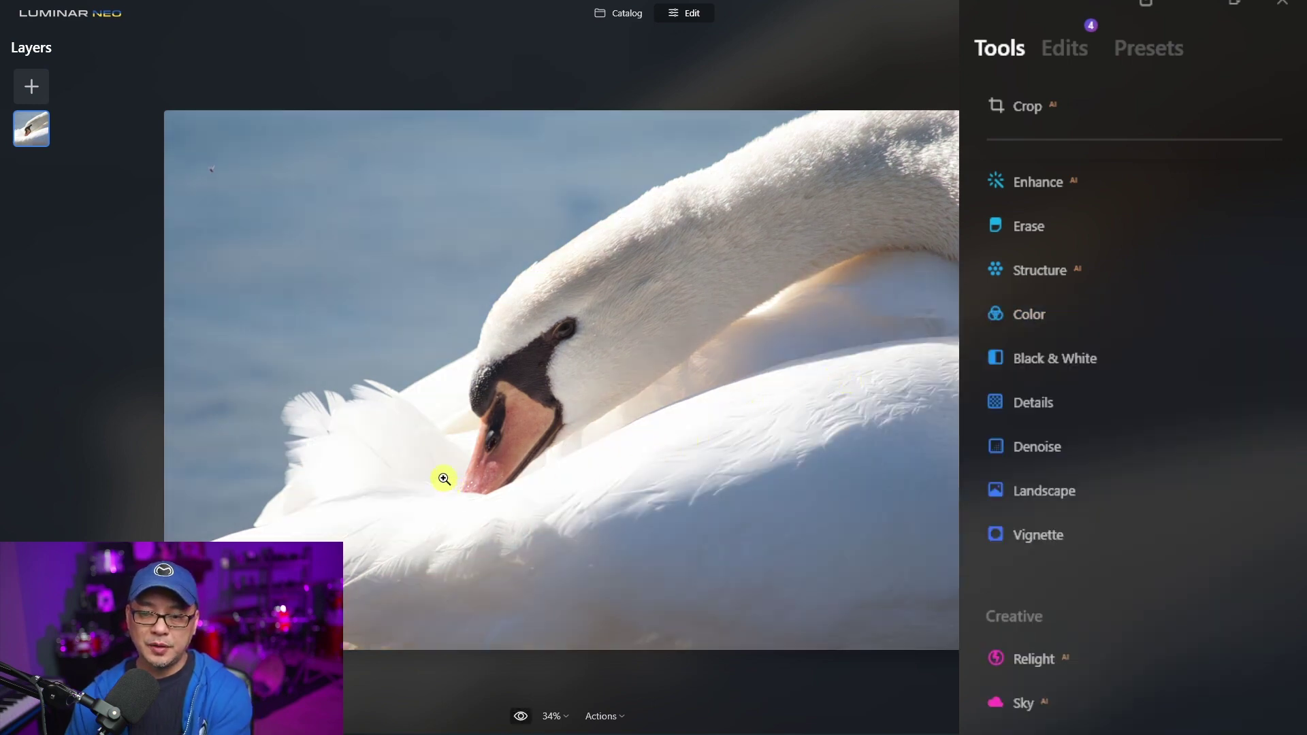
pyautogui.press('\\')
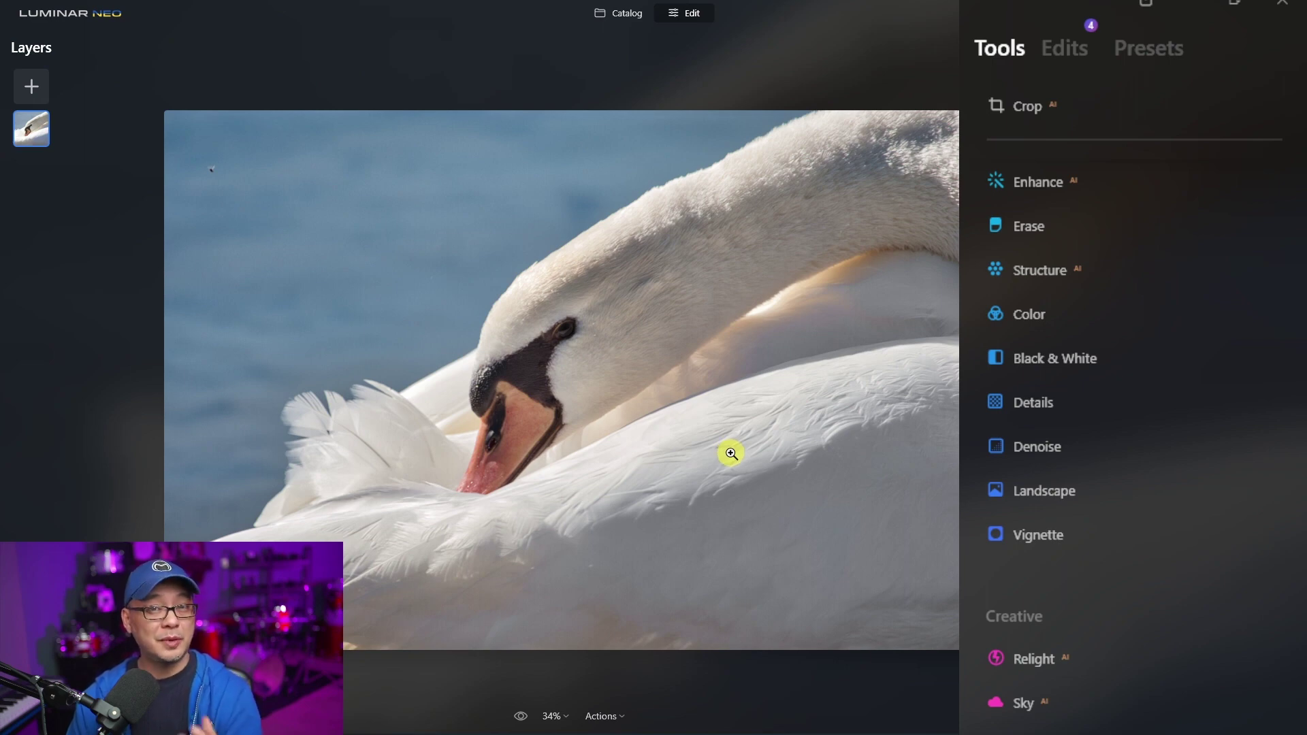
pyautogui.press('\\')
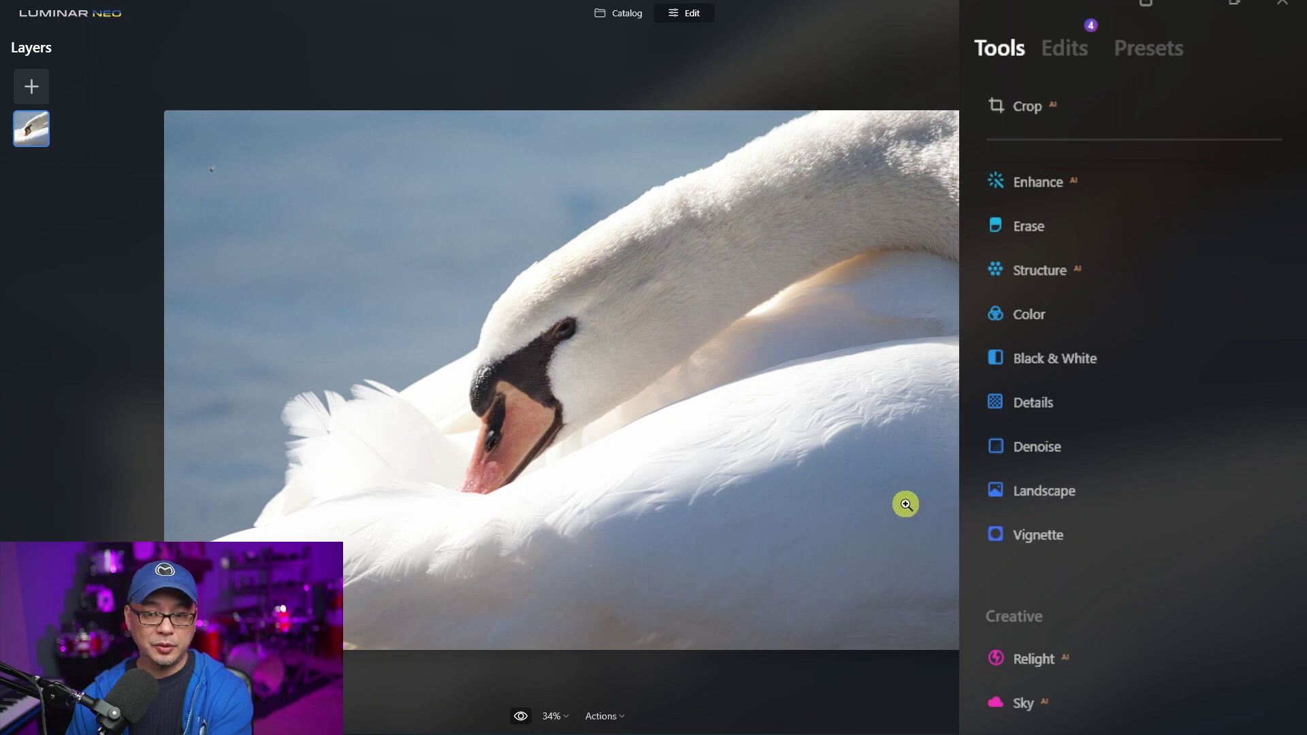
pyautogui.press('\\')
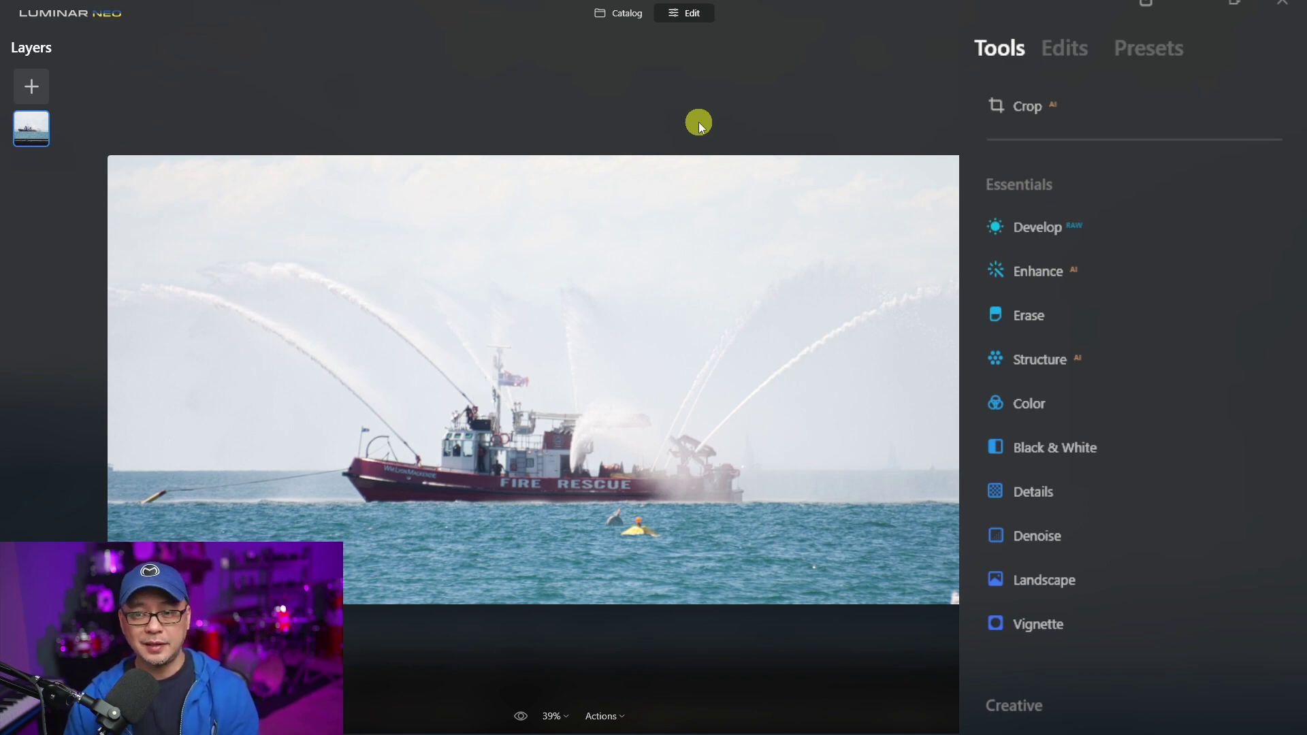
# - Lower the fireboat photo's Develop (RAW) Highlights to -100 to recover cloud and spray detail
pyautogui.click(1138, 238)
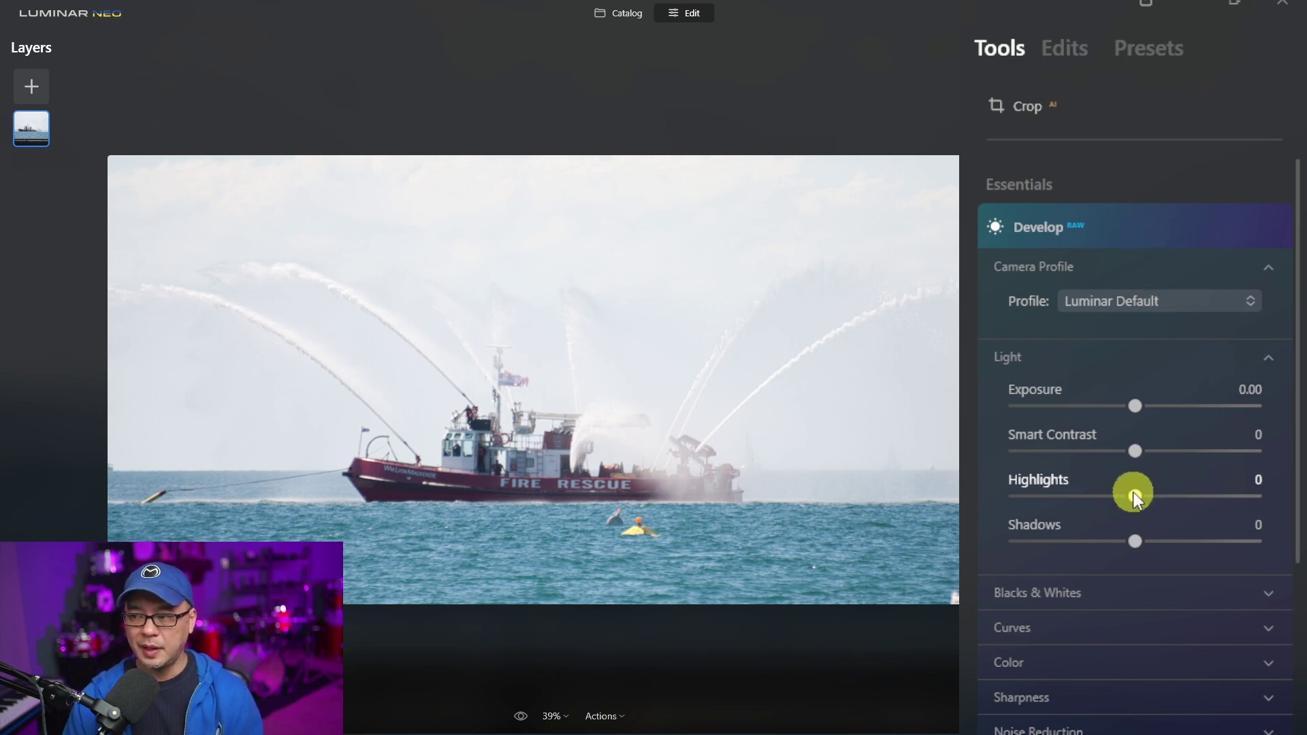
pyautogui.moveTo(1133, 492); pyautogui.dragTo(996, 495)
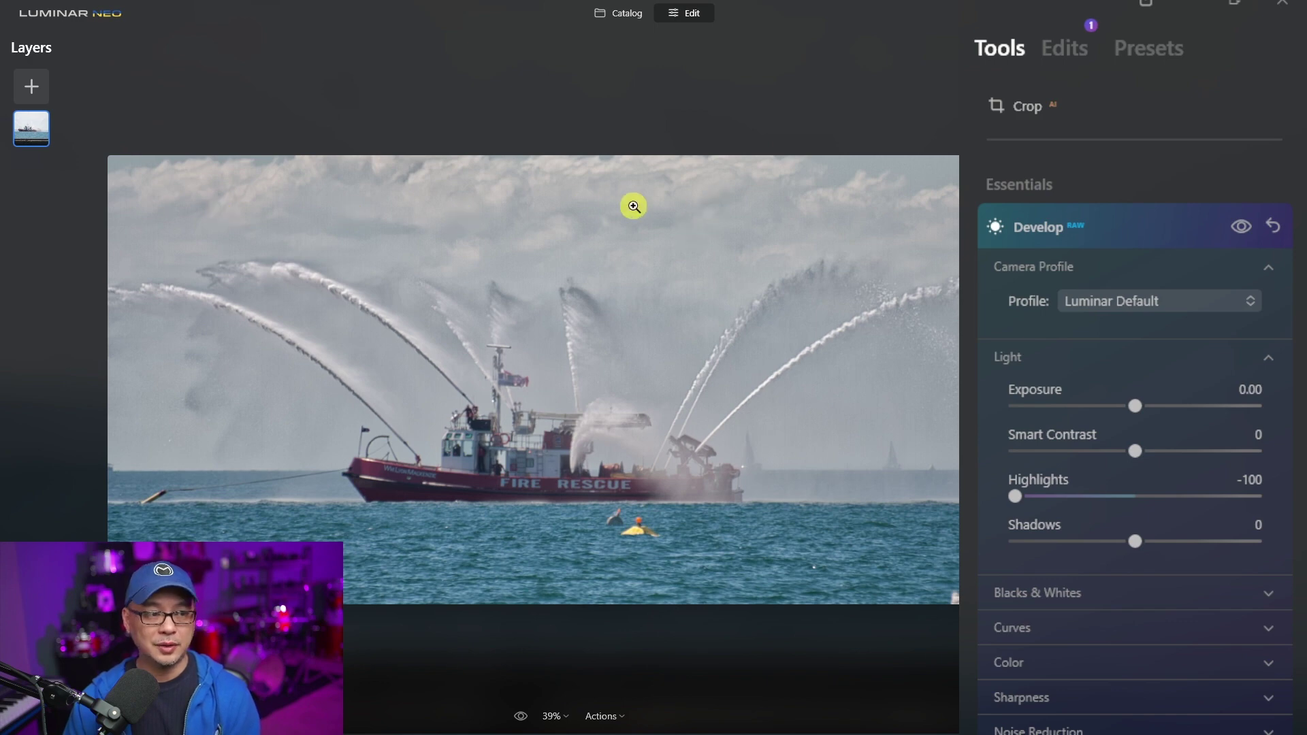
pyautogui.scroll(1, 633, 206)
pyautogui.scroll(1, 633, 206)
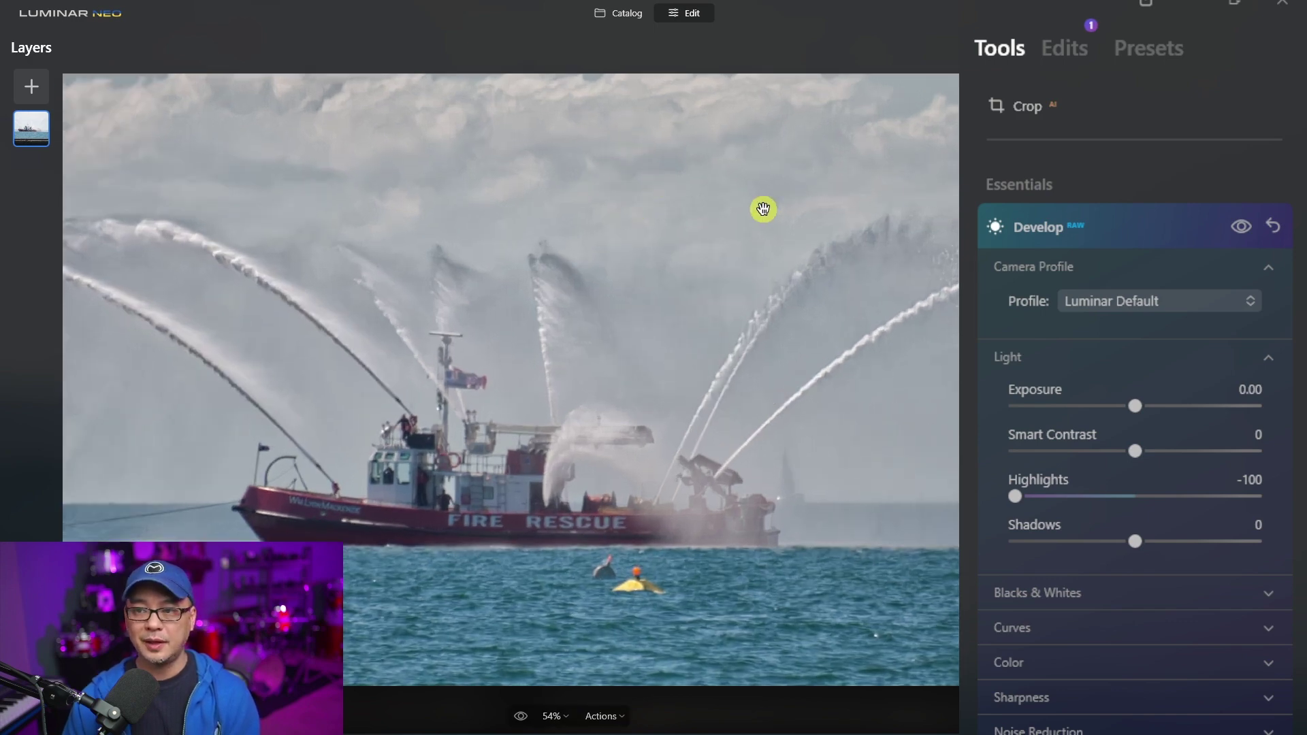
pyautogui.scroll(-1, 712, 350)
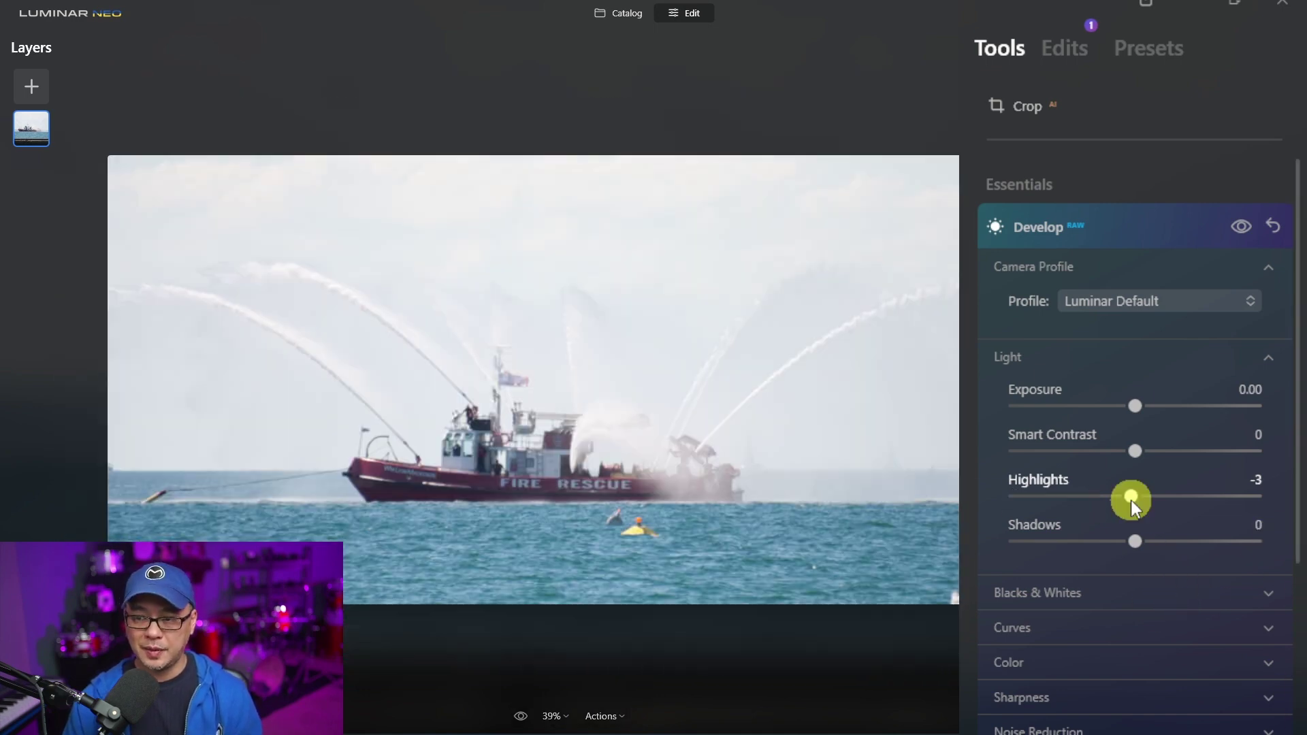
pyautogui.moveTo(1130, 500); pyautogui.dragTo(979, 495)
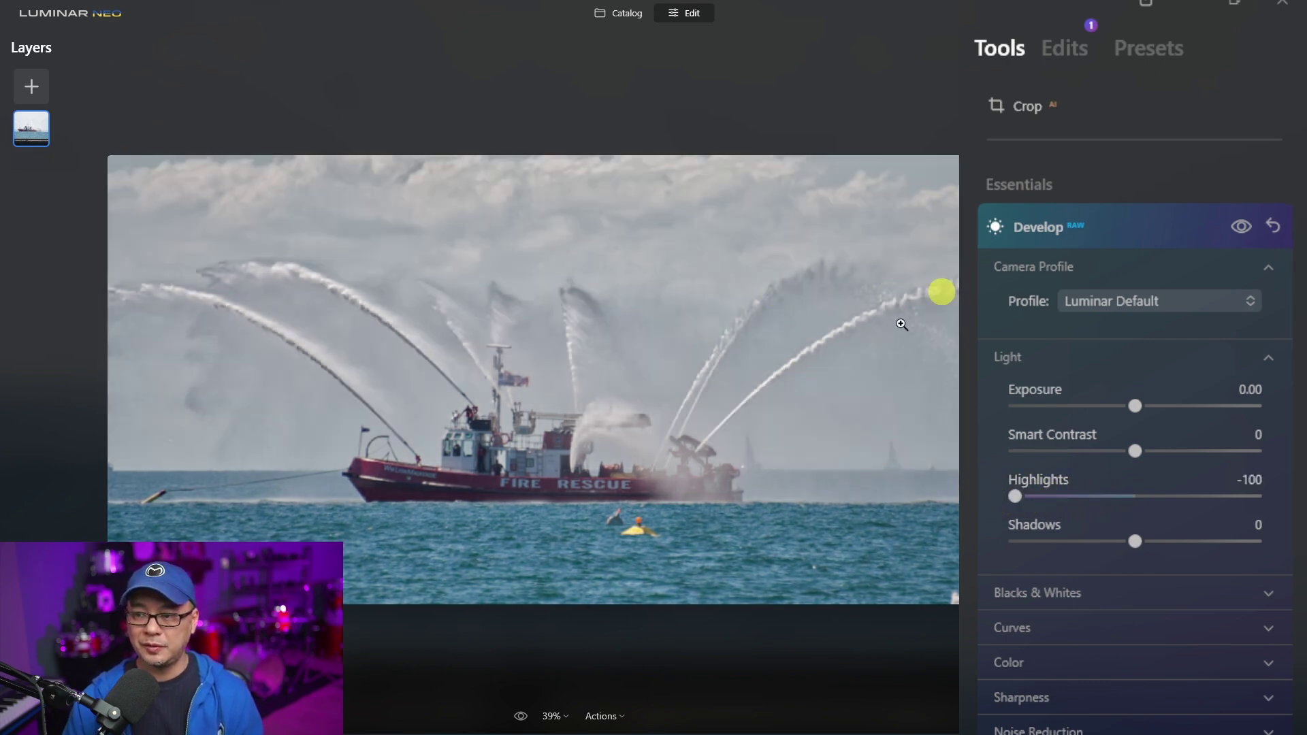